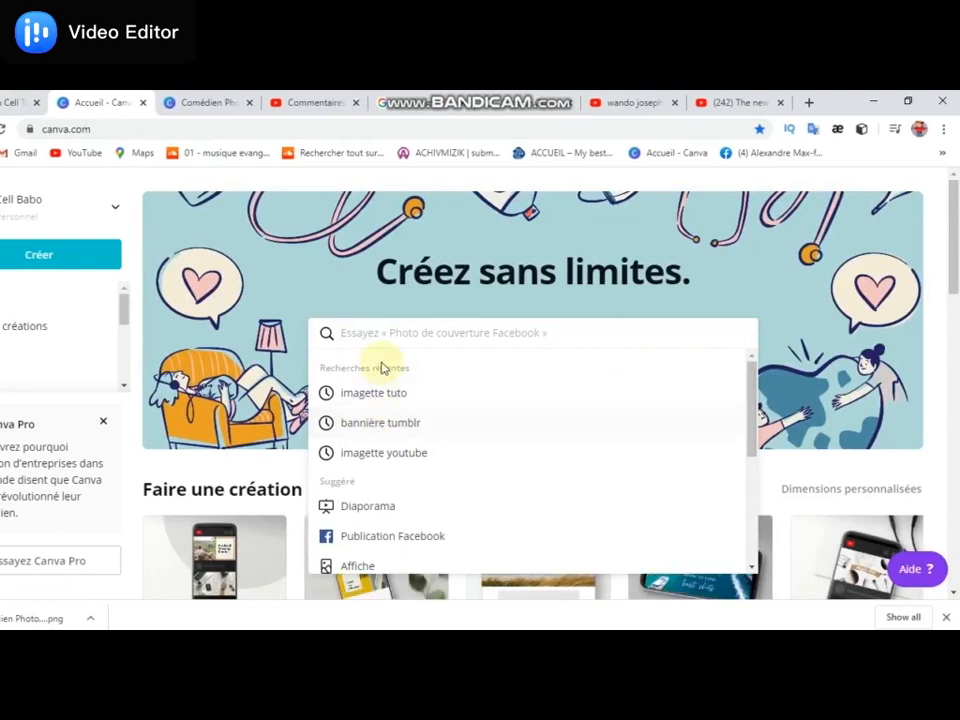
# - Search the templates for "bannière tumblr" and open the #NOFILTER banner showing a person lying on a sofa
pyautogui.click(399, 424)
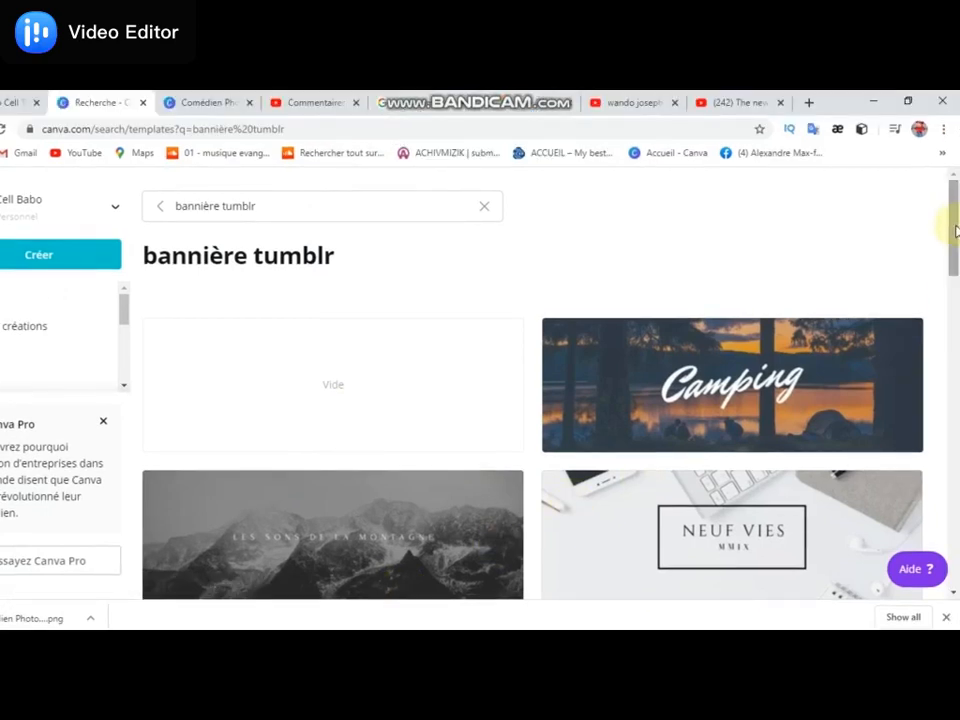
pyautogui.moveTo(955, 230); pyautogui.dragTo(954, 400)
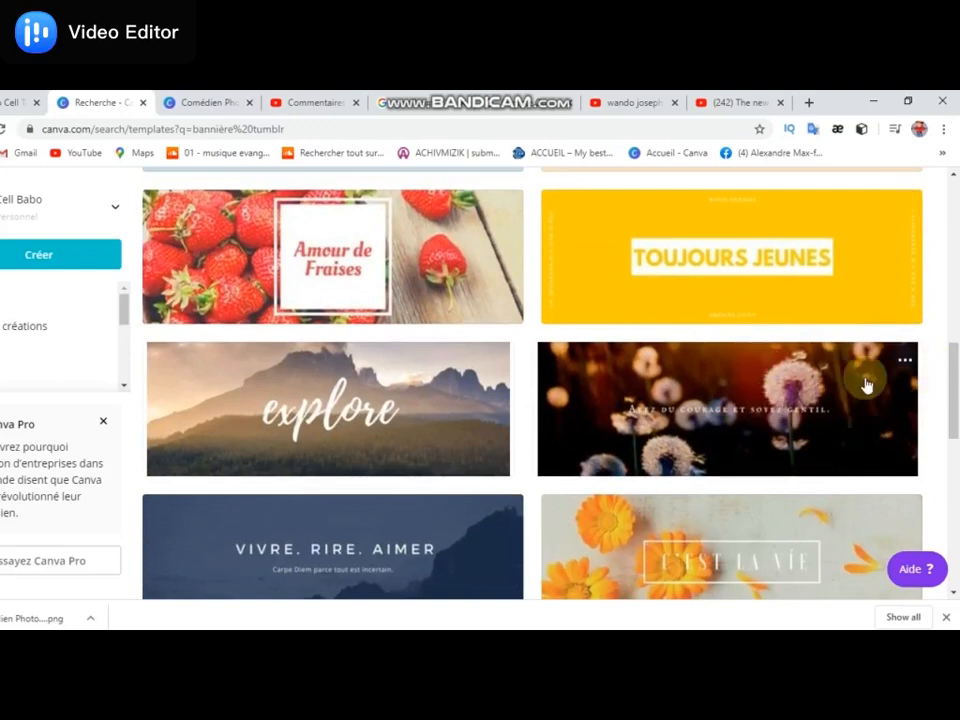
pyautogui.moveTo(955, 365); pyautogui.dragTo(955, 470)
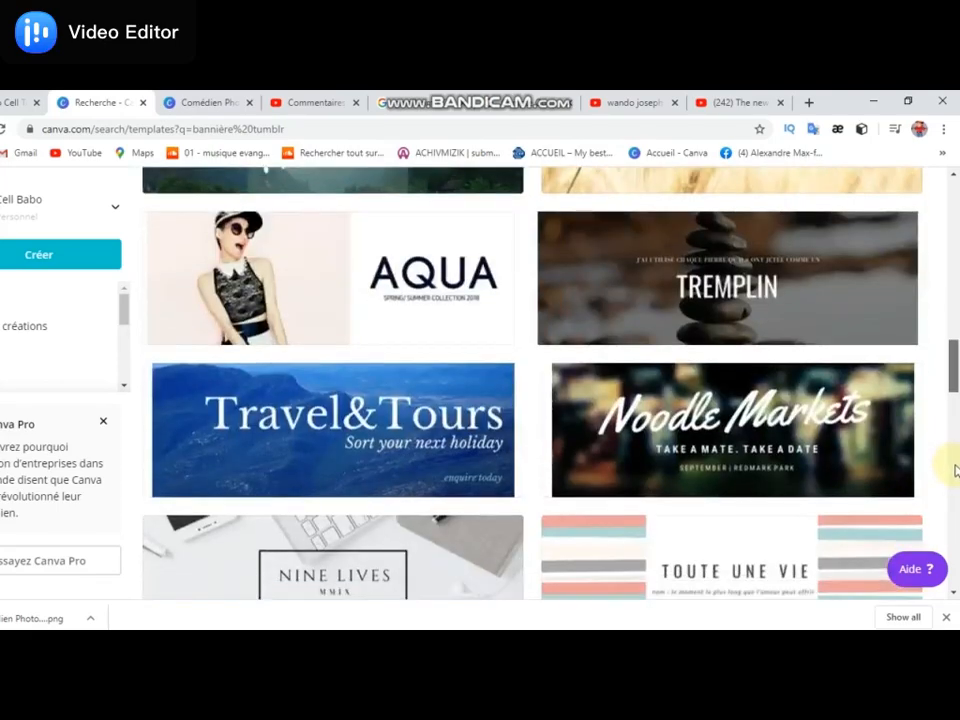
pyautogui.moveTo(955, 472); pyautogui.dragTo(958, 573)
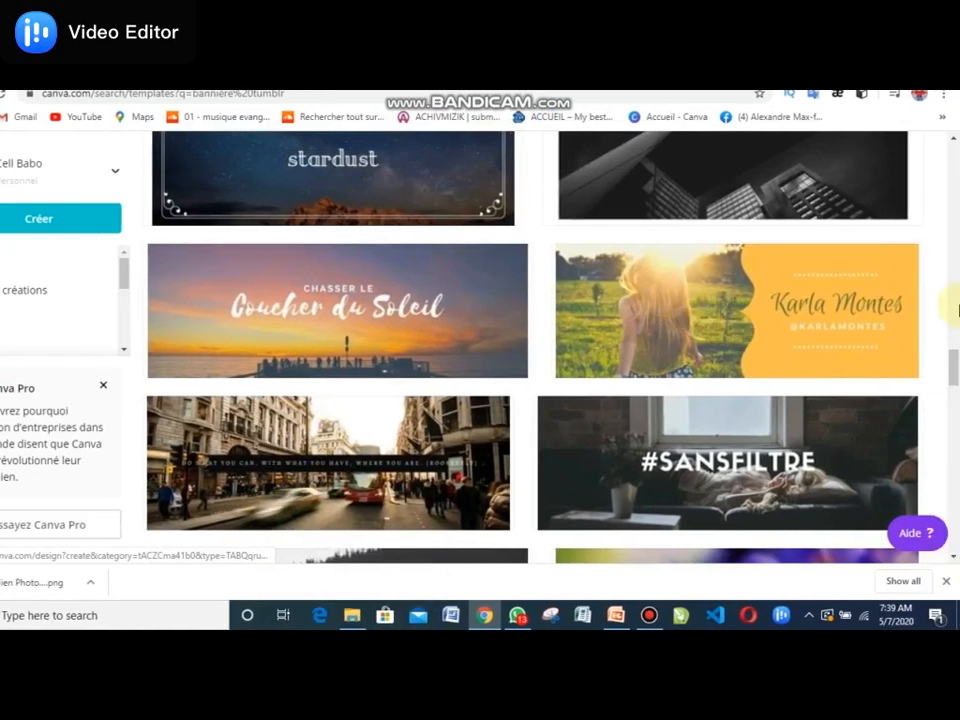
pyautogui.moveTo(953, 368); pyautogui.dragTo(955, 447)
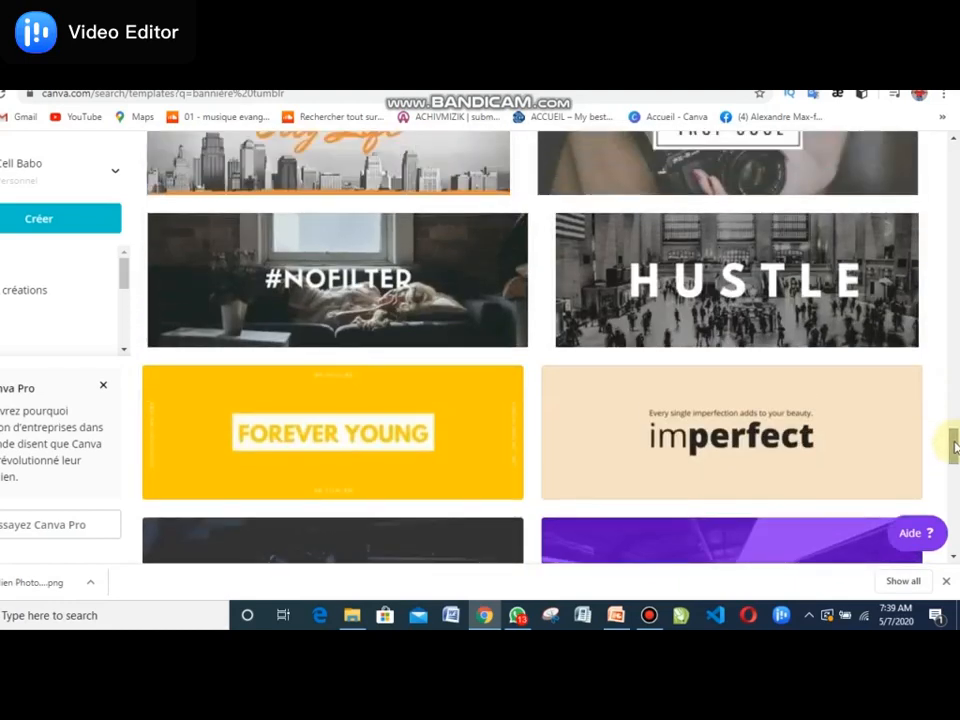
pyautogui.click(356, 252)
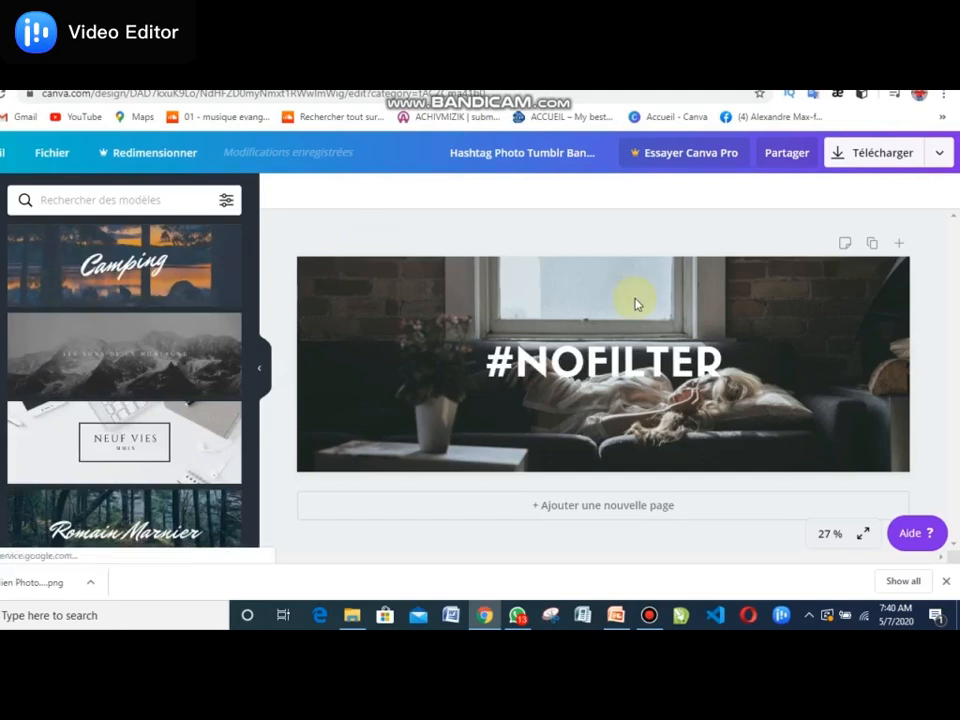
# - Replace the banner's #NOFILTER headline with "WANDO INFOS"
pyautogui.click(703, 366)
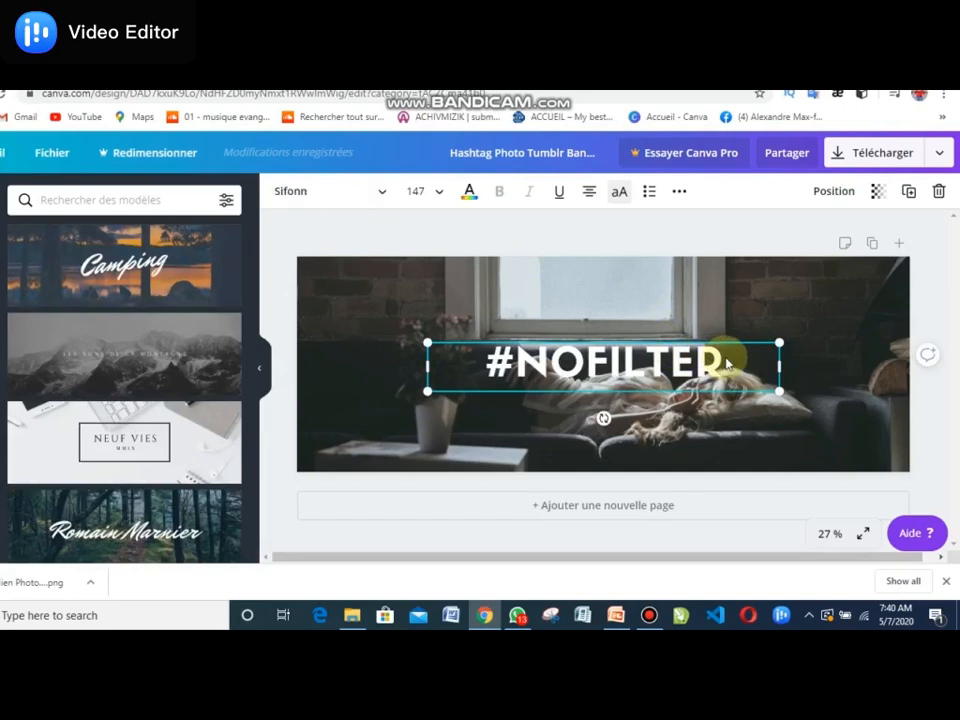
pyautogui.doubleClick(727, 358)
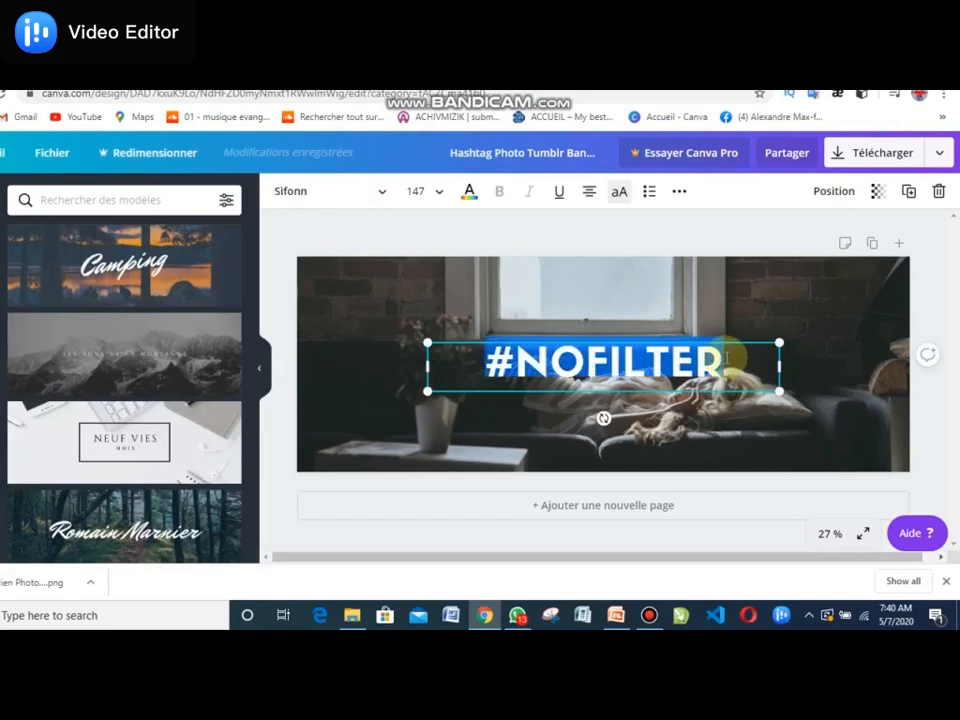
pyautogui.write('W')
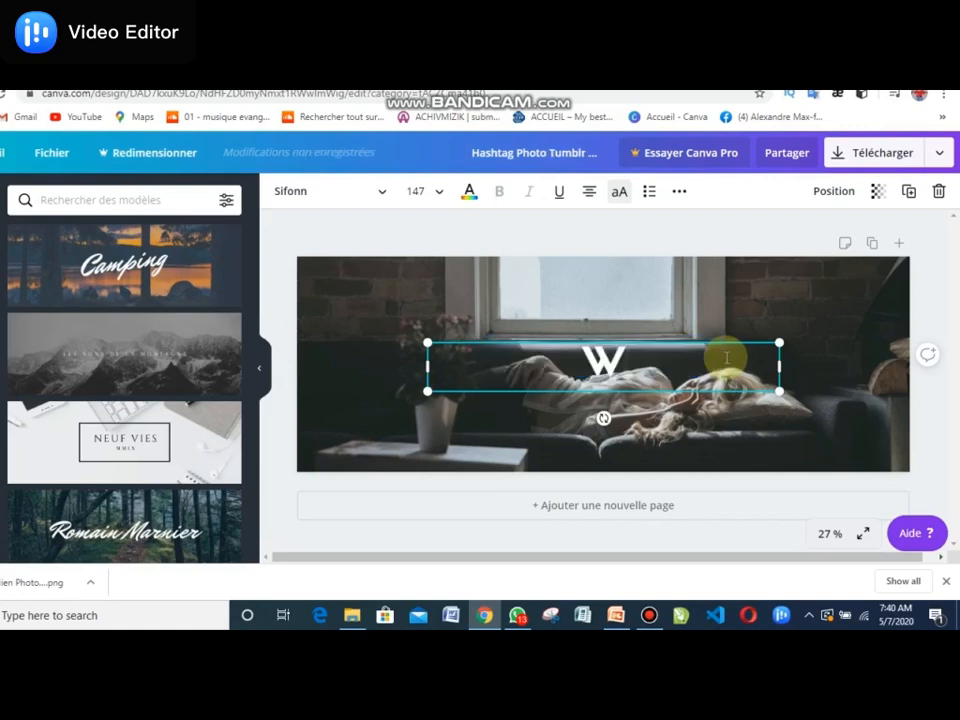
pyautogui.write('ANDO')
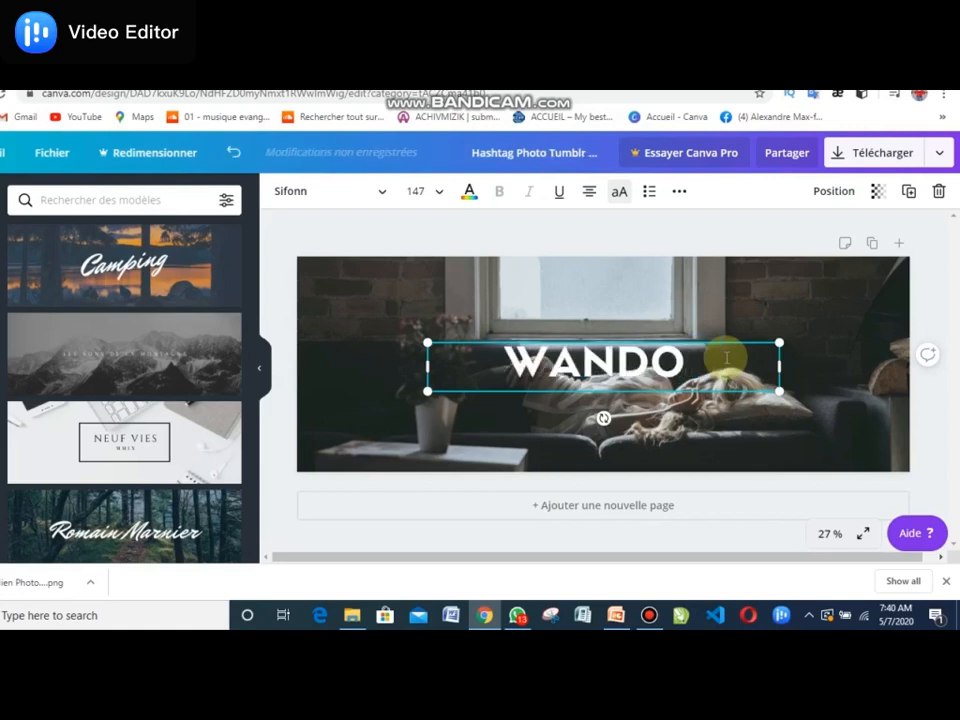
pyautogui.write(' JU')
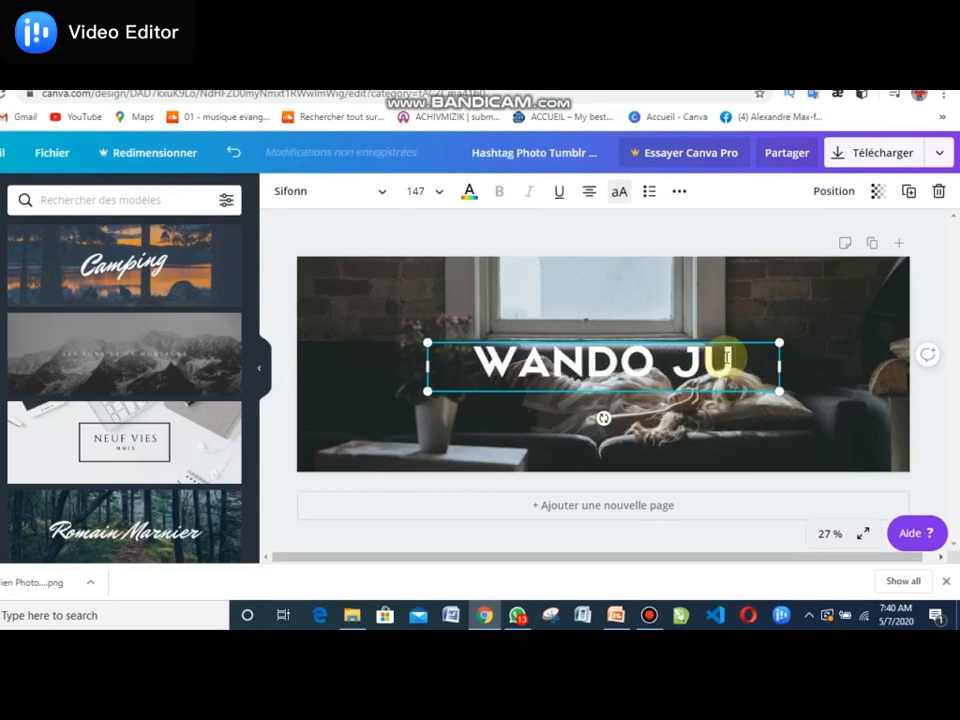
pyautogui.press('BackSpace')
pyautogui.press('BackSpace')
pyautogui.press('BackSpace')
pyautogui.press('BackSpace')
pyautogui.press('BackSpace')
pyautogui.press('BackSpace')
pyautogui.press('BackSpace')
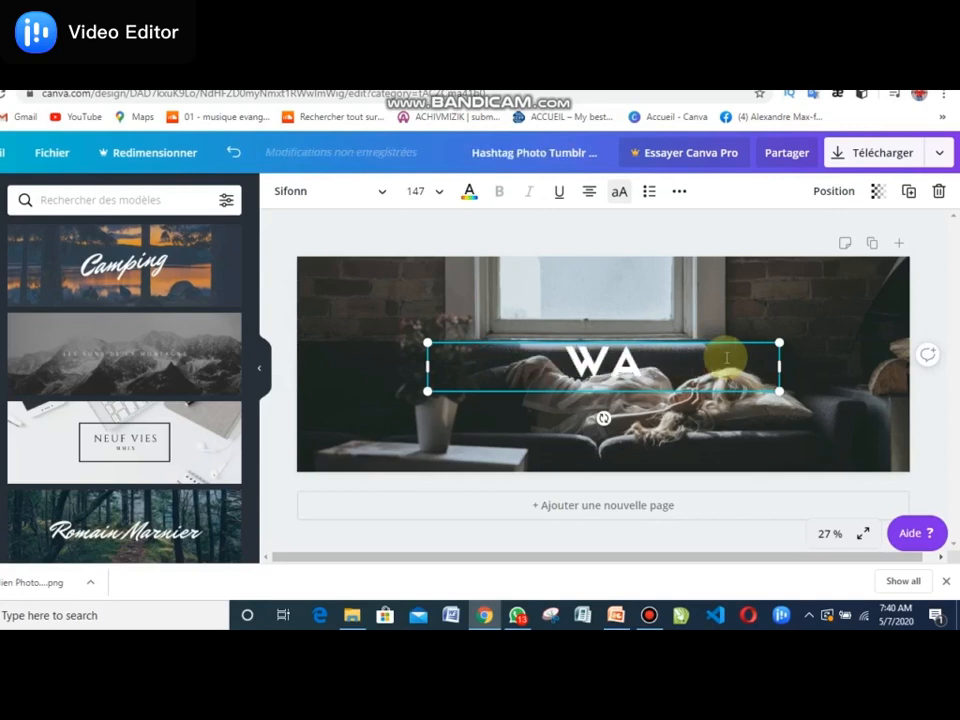
pyautogui.press('BackSpace')
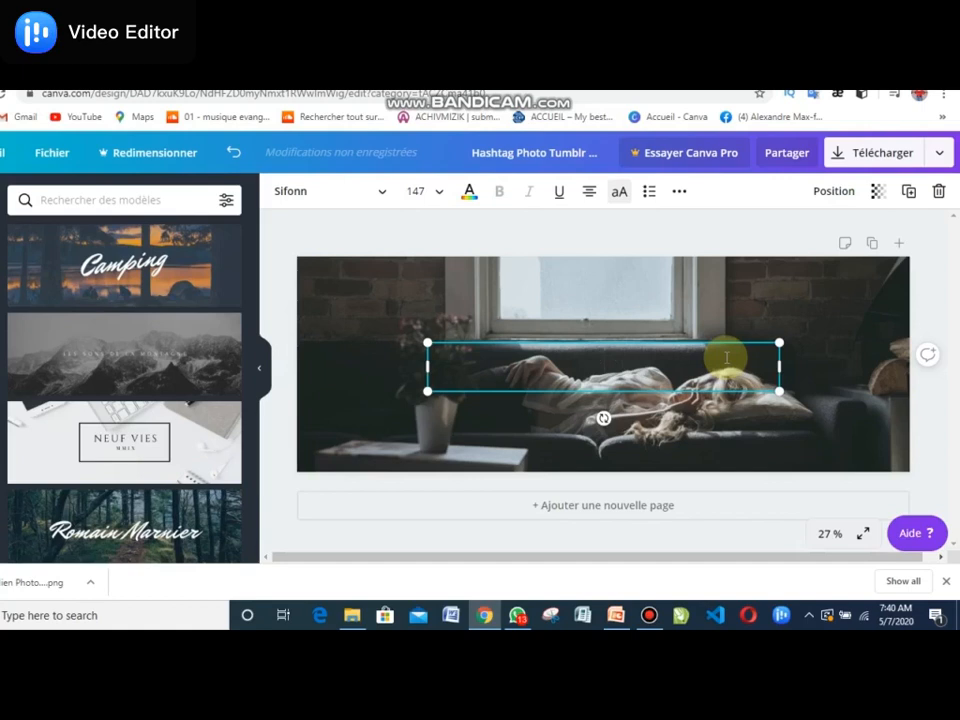
pyautogui.write('WAND')
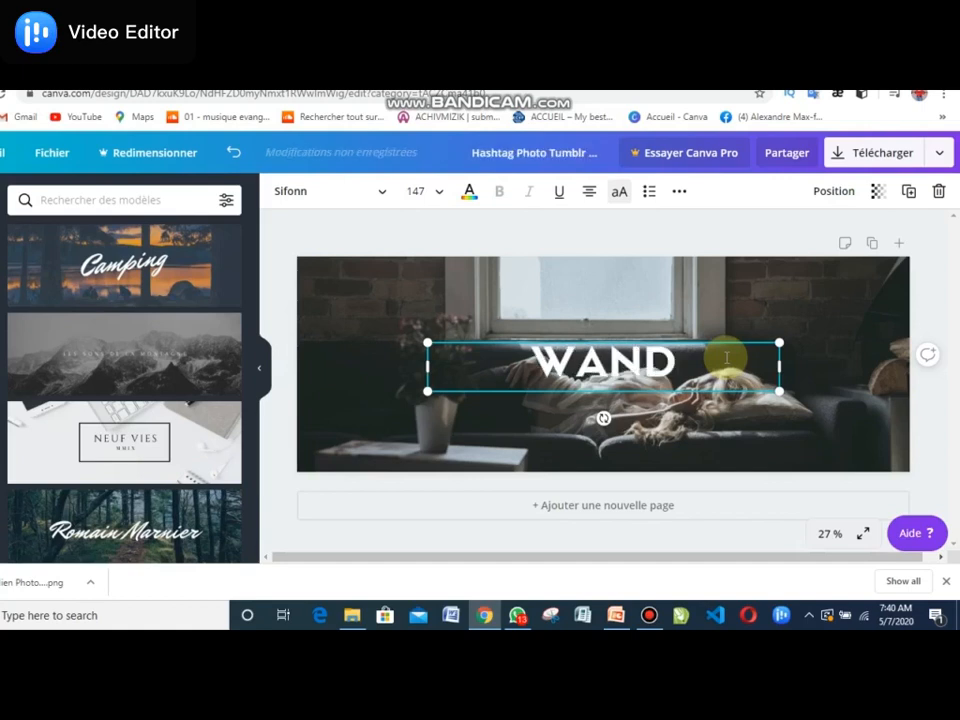
pyautogui.write('O OF')
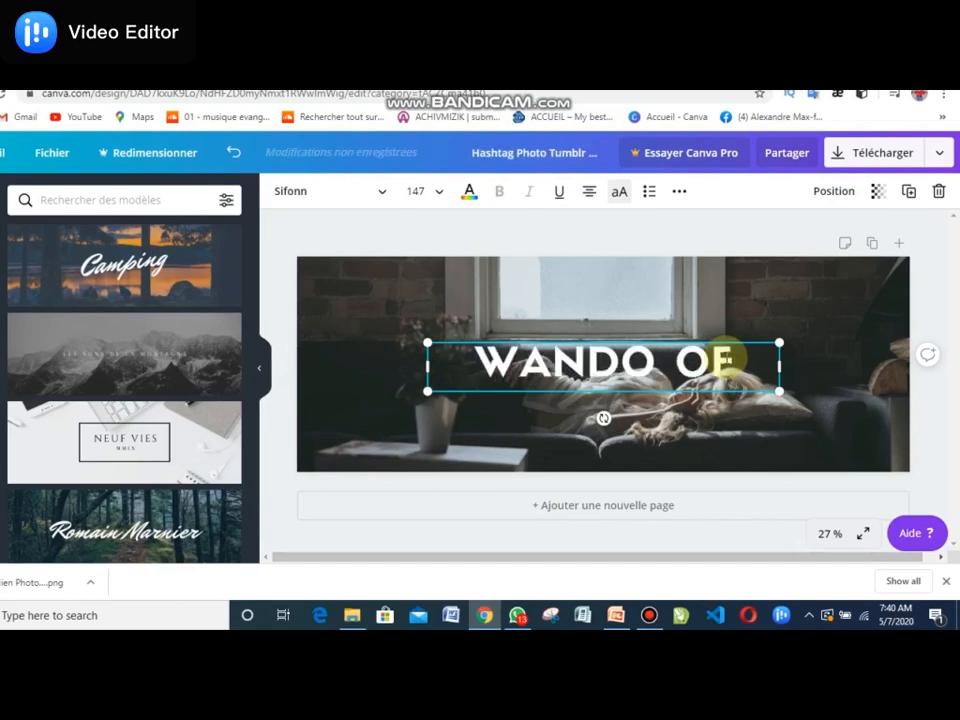
pyautogui.press('BackSpace')
pyautogui.press('BackSpace')
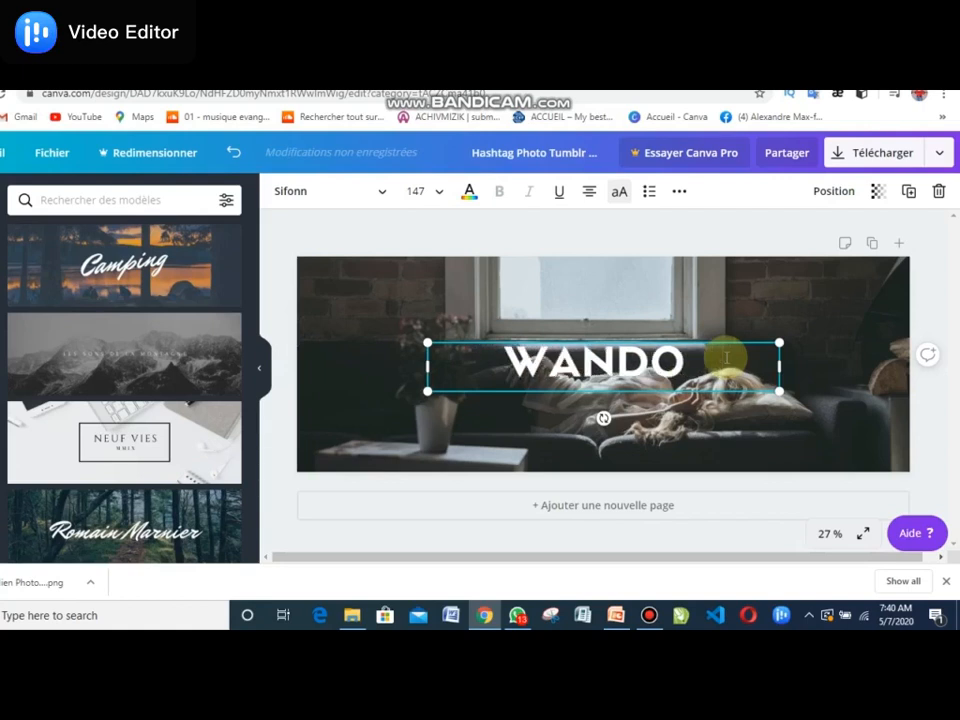
pyautogui.write('INFOS')
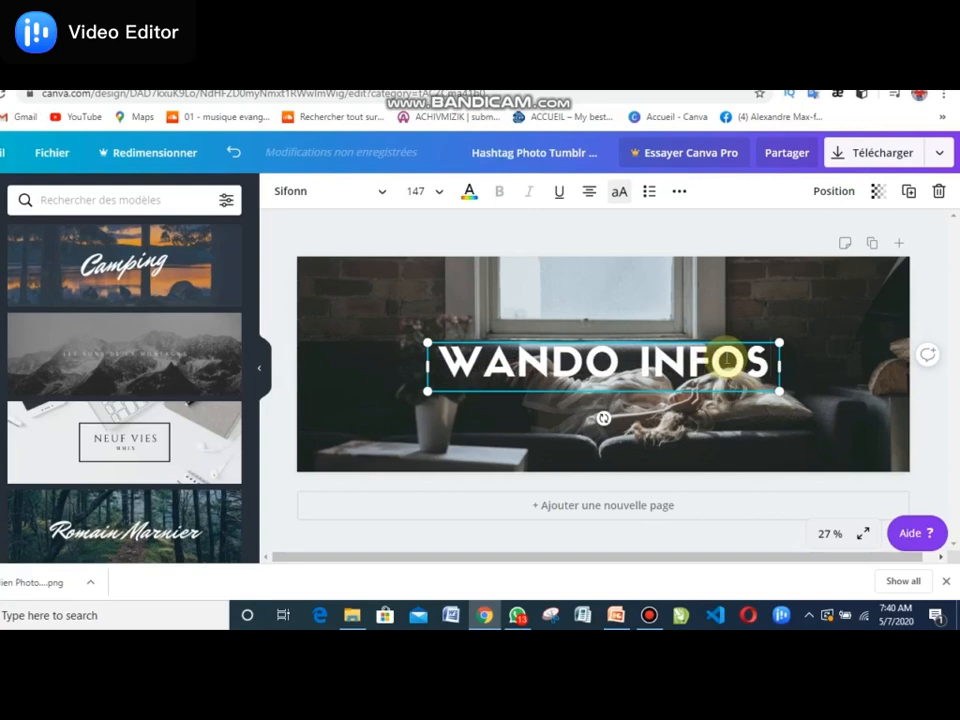
pyautogui.click(842, 403)
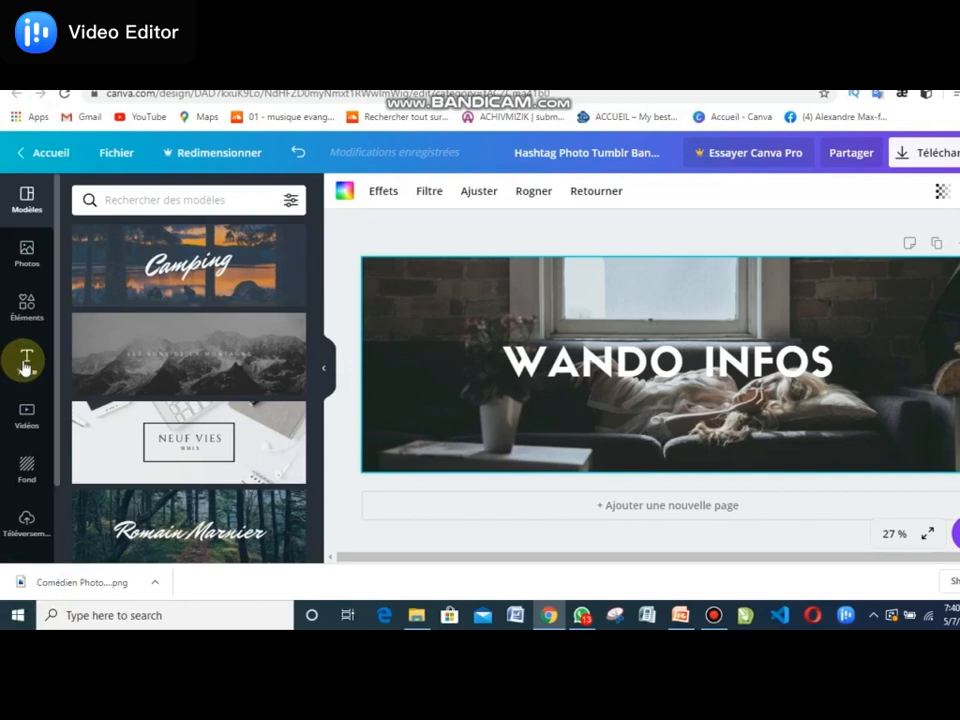
# - Add a subtitle to the banner reading "subcribe or abonne"
pyautogui.click(26, 365)
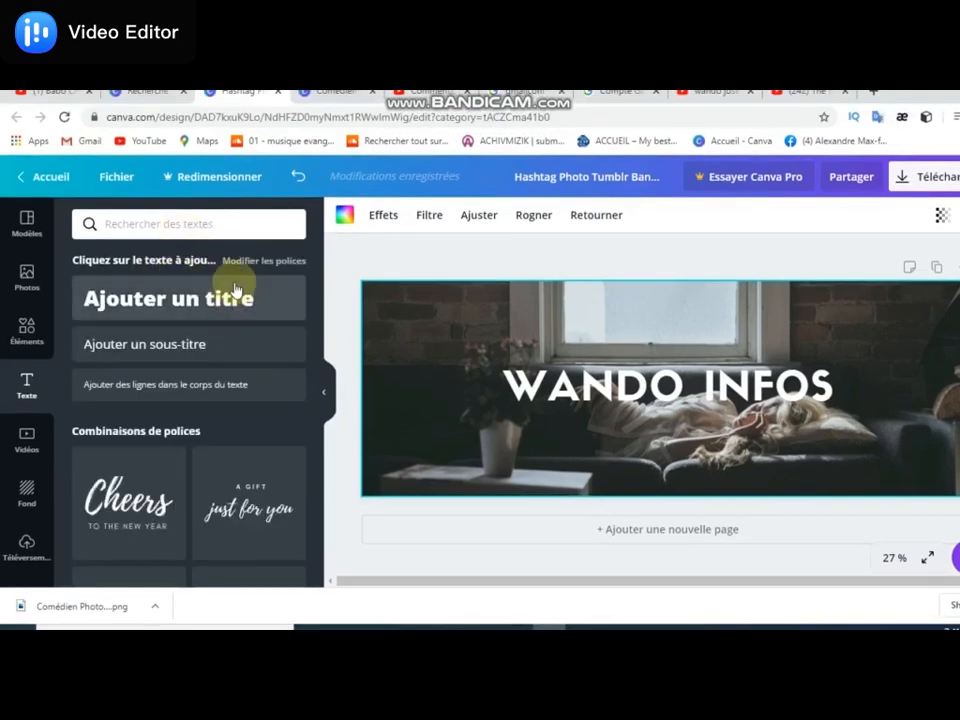
pyautogui.click(176, 345)
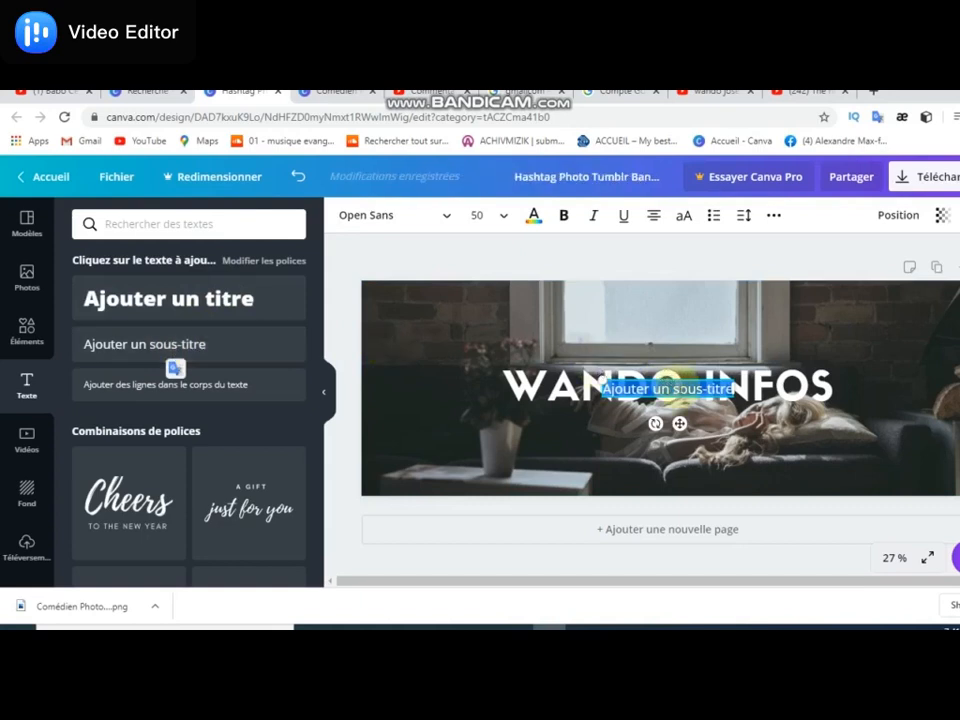
pyautogui.press('BackSpace')
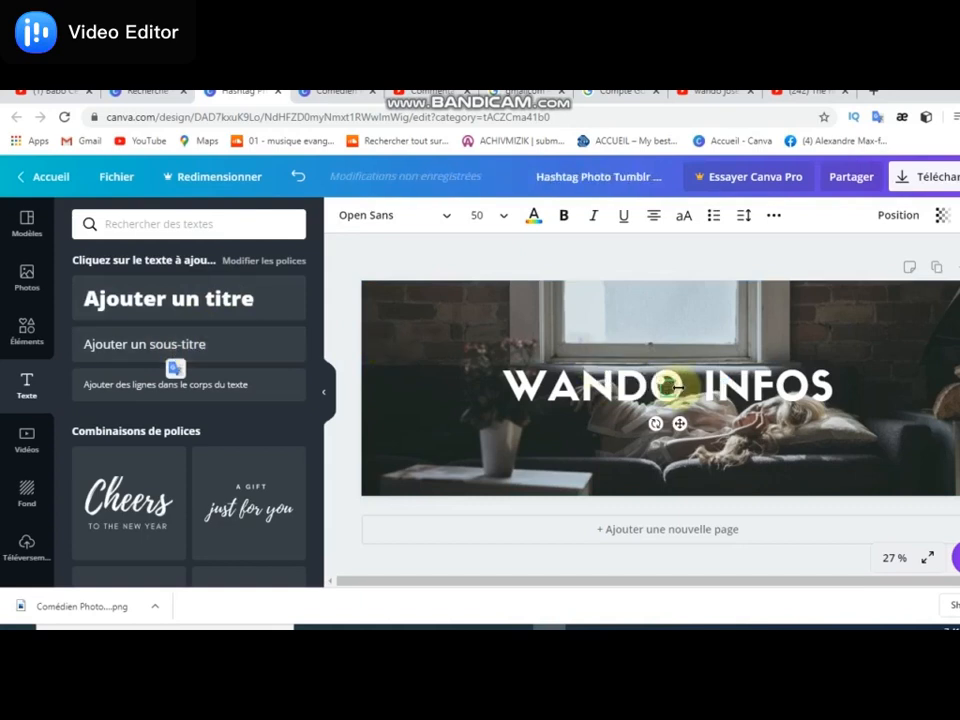
pyautogui.write('suivez l')
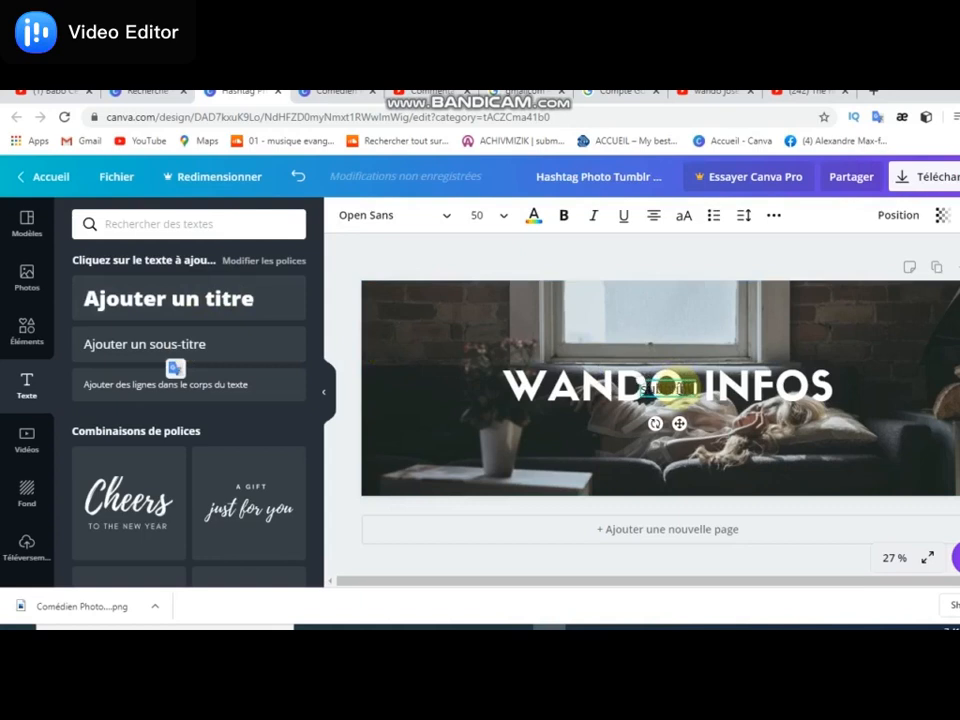
pyautogui.write("'actuabonne")
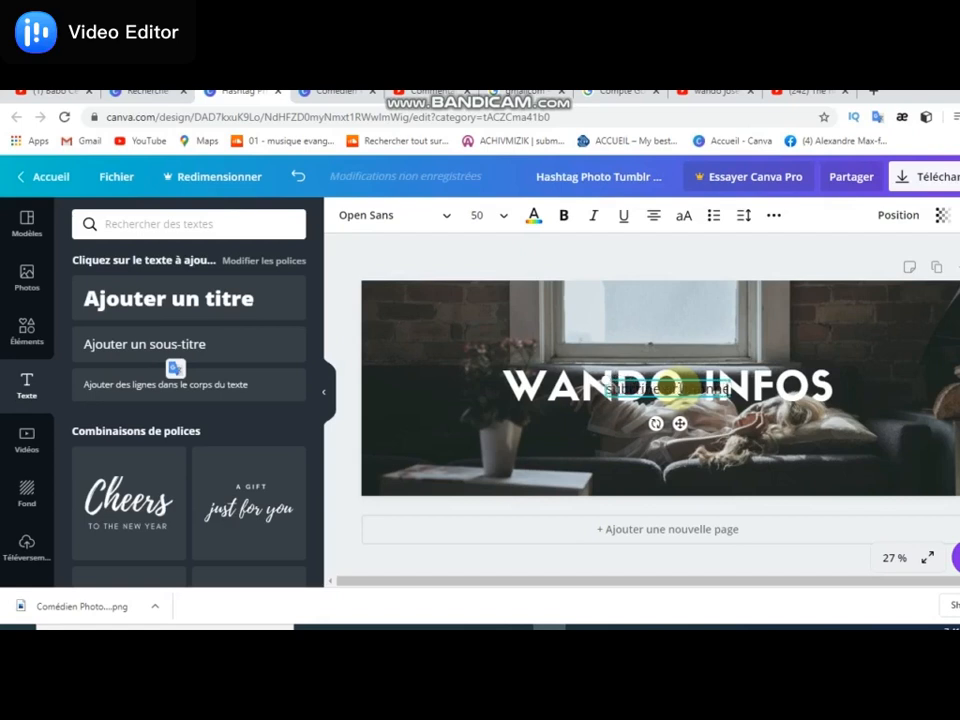
# - Try to recolour the whole subtitle using a custom blue hue
pyautogui.hotkey('ctrl', 'a')
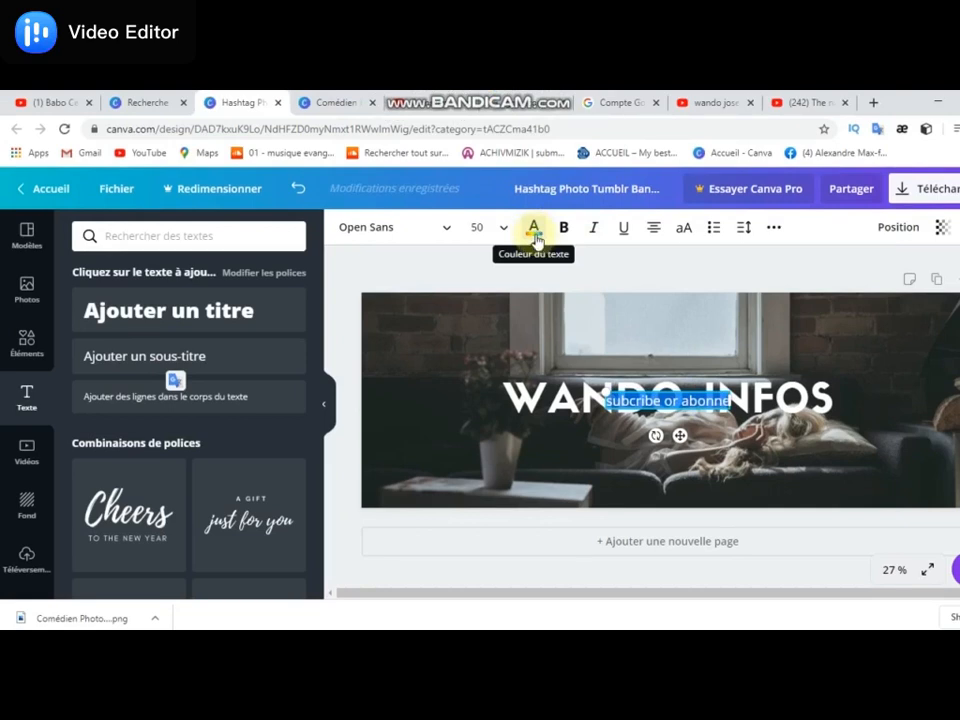
pyautogui.click(534, 234)
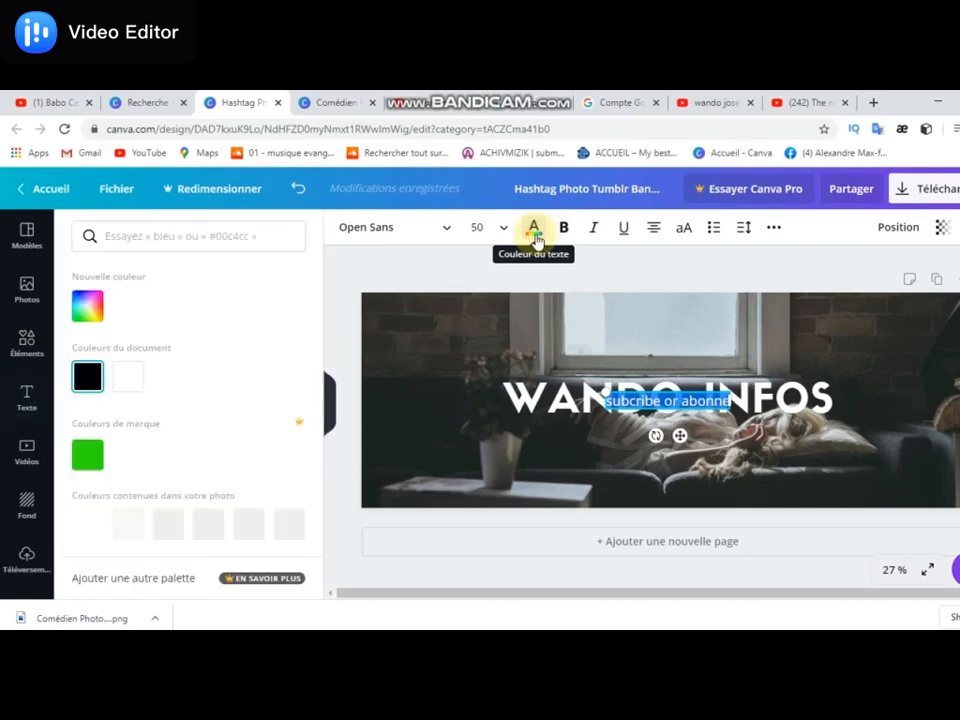
pyautogui.click(89, 310)
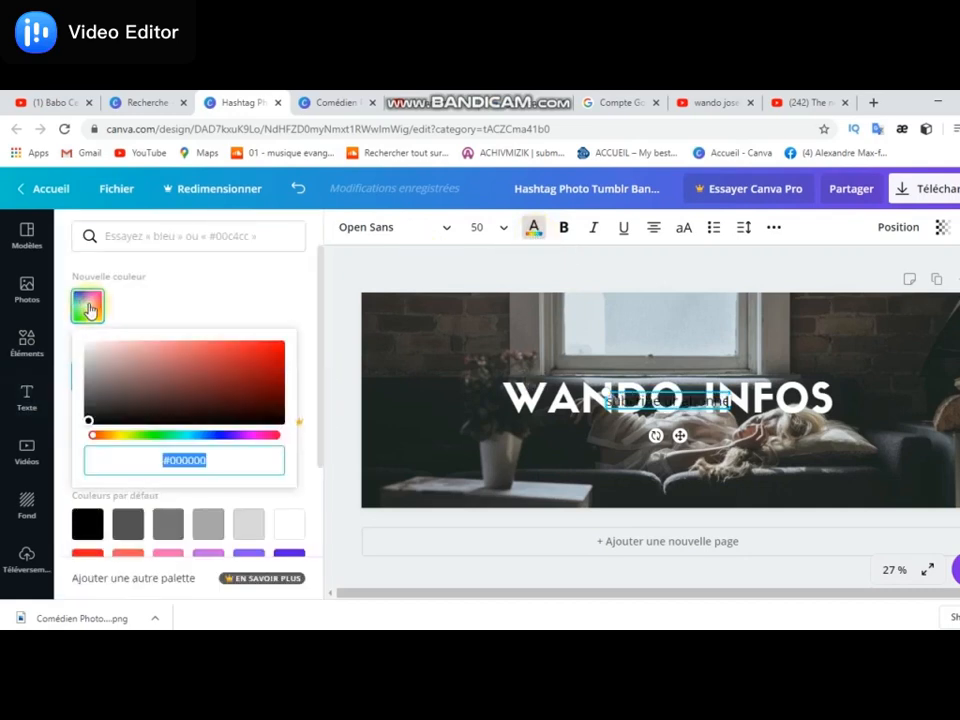
pyautogui.click(112, 437)
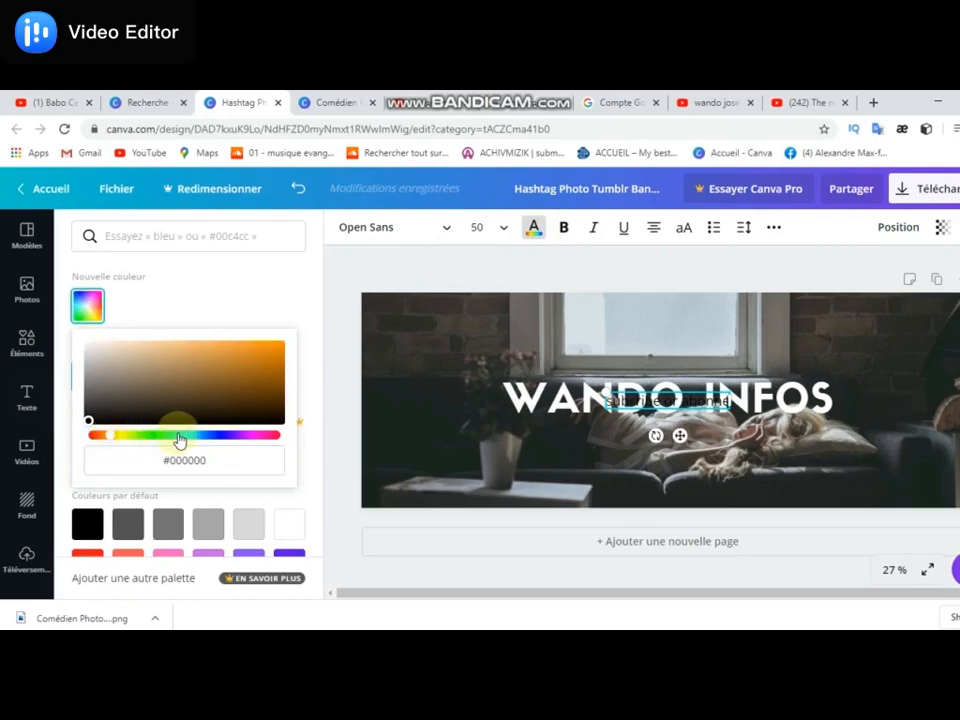
pyautogui.click(229, 437)
pyautogui.moveTo(229, 437); pyautogui.dragTo(213, 438)
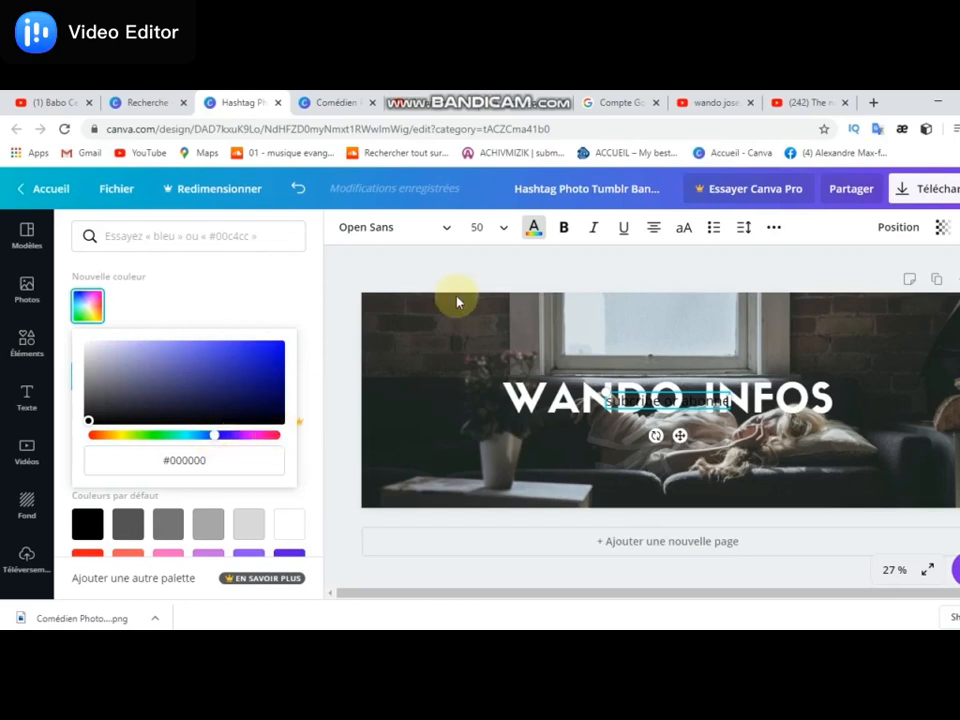
# - Make the subtitle bold, widen its text box and try to move it below the headline
pyautogui.click(566, 229)
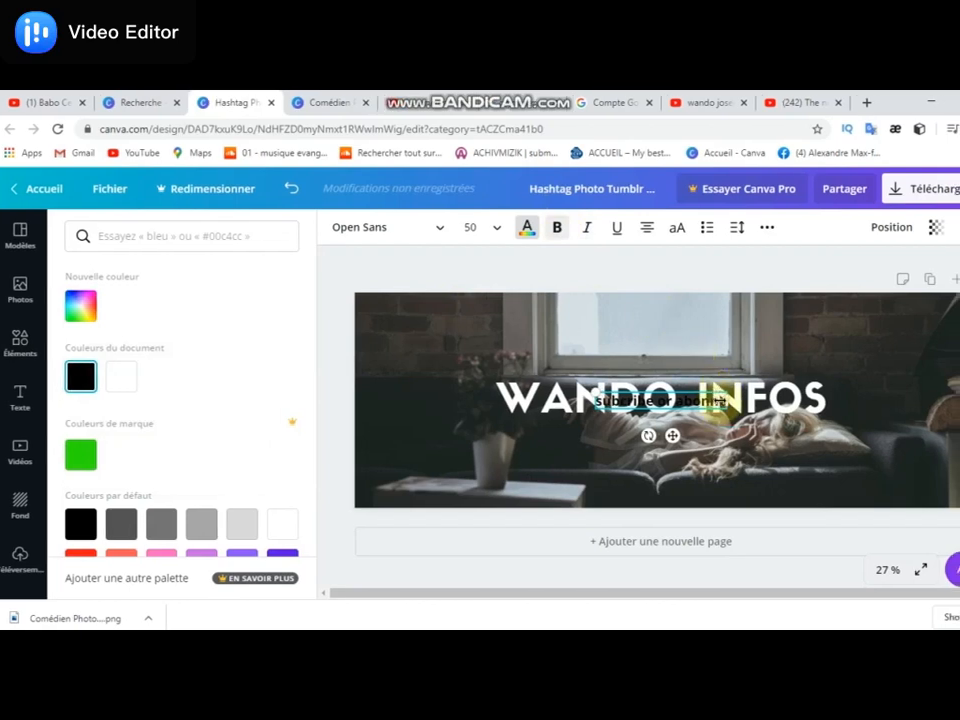
pyautogui.moveTo(724, 401); pyautogui.dragTo(828, 394)
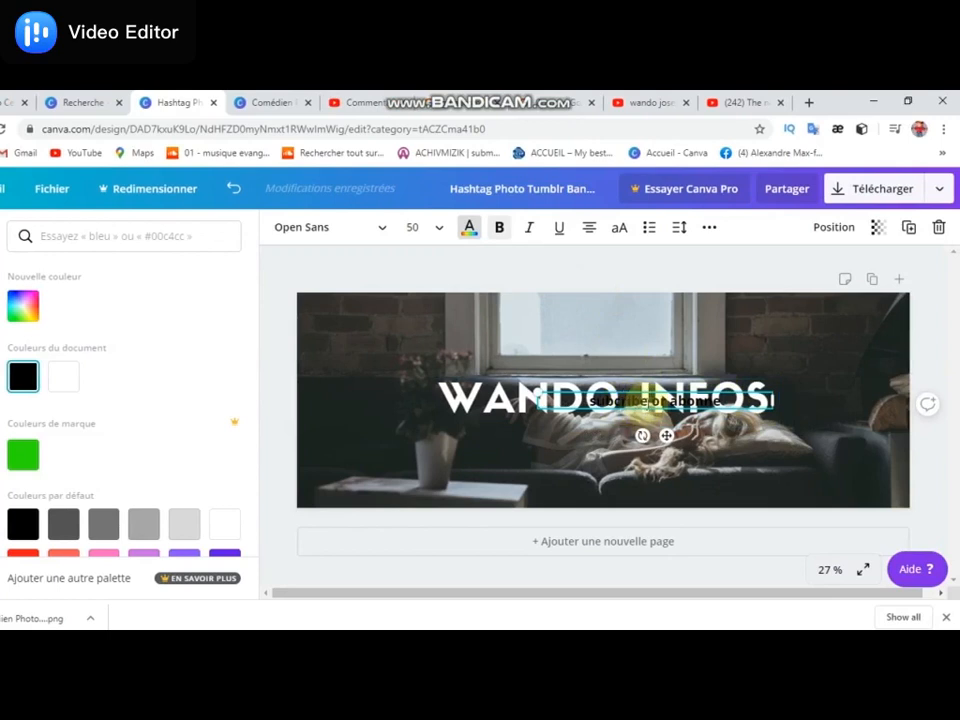
pyautogui.moveTo(639, 402); pyautogui.dragTo(597, 446)
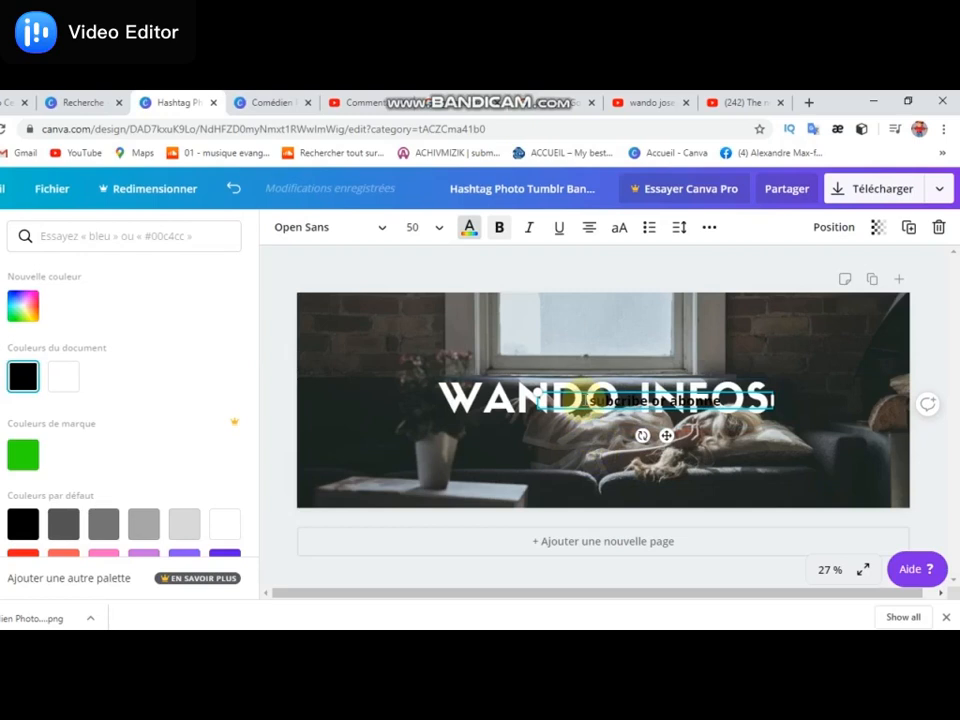
# - Try to recolour the subtitle text using a custom pink hue
pyautogui.tripleClick(585, 400)
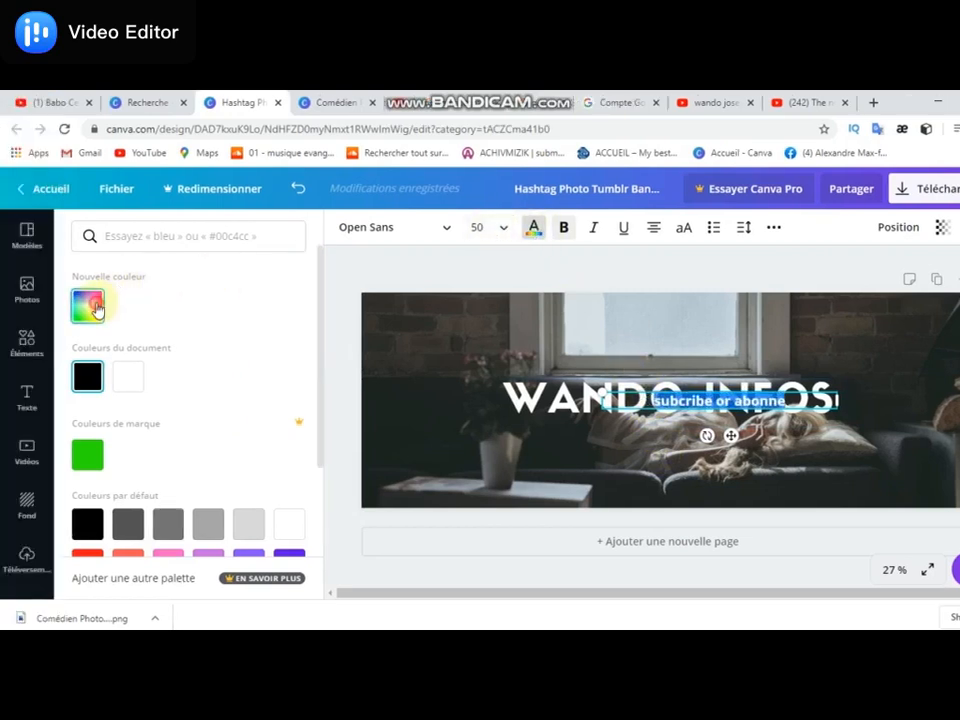
pyautogui.click(88, 306)
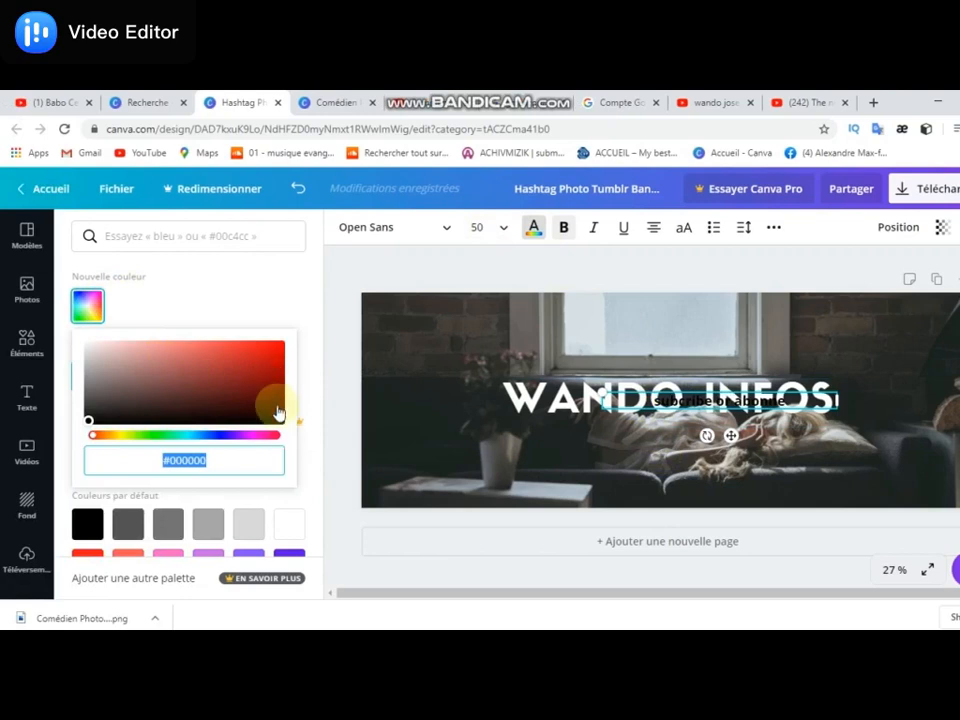
pyautogui.click(259, 440)
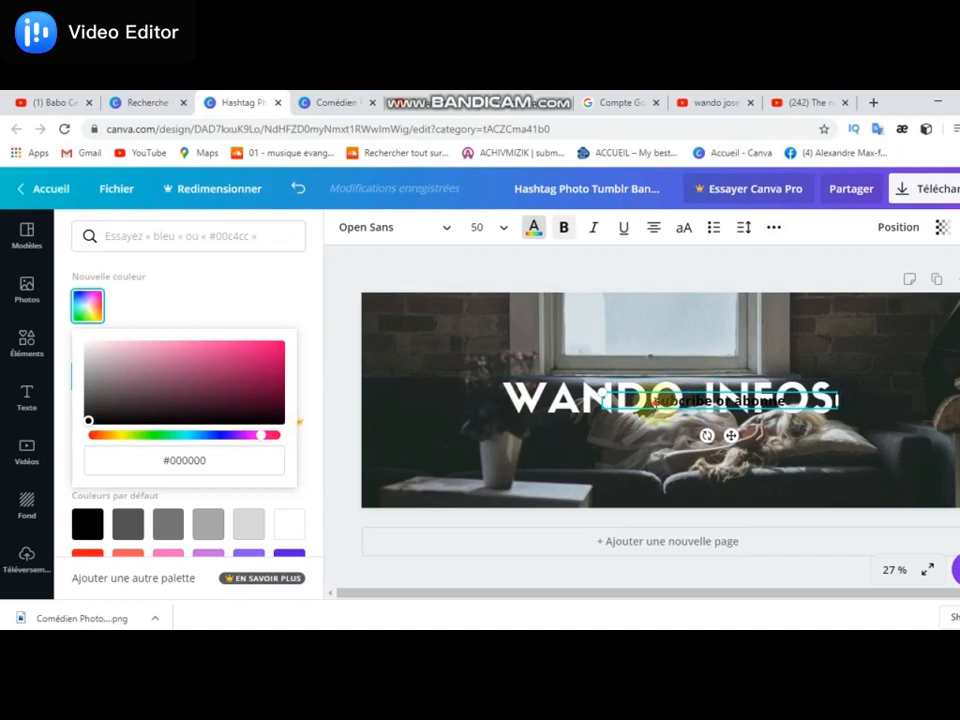
pyautogui.doubleClick(662, 401)
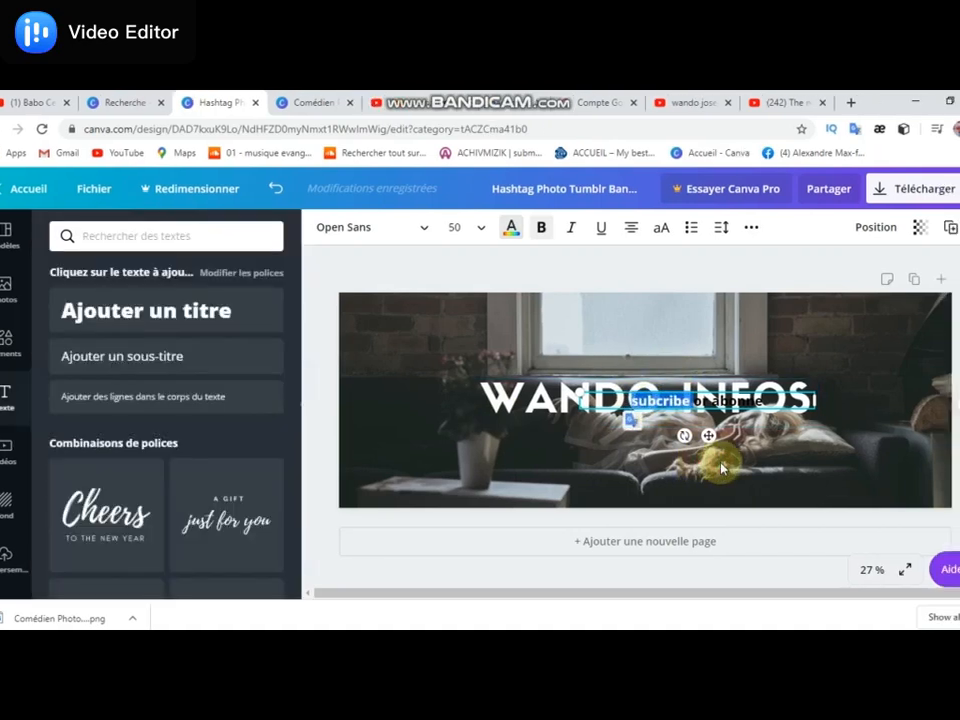
# - Recolour the whole "subcribe or abonne" subtitle with the green brand colour
pyautogui.click(815, 319)
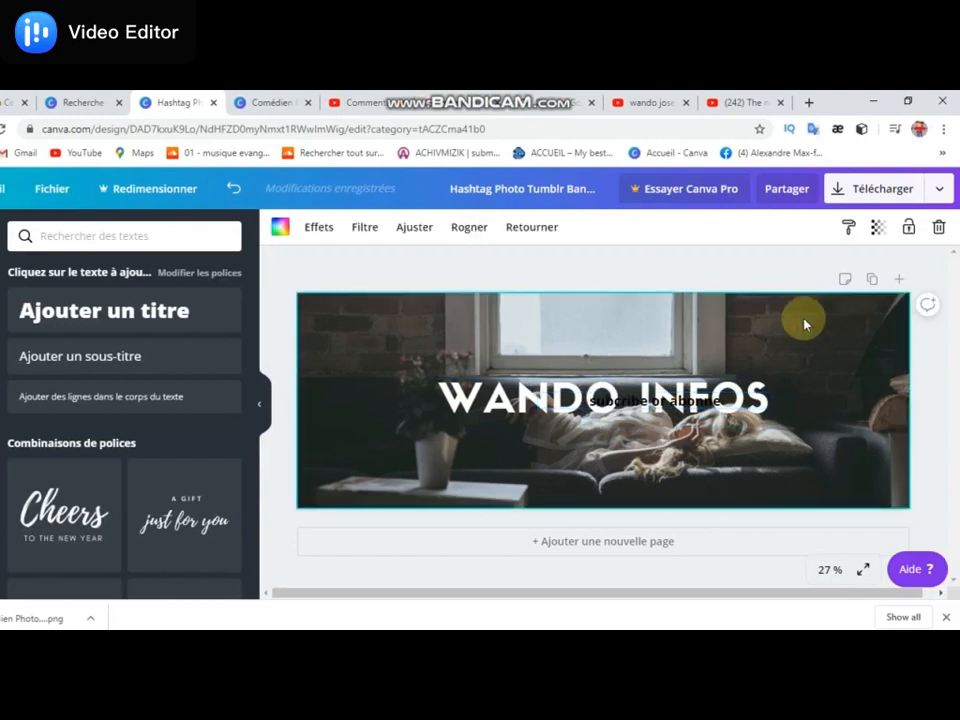
pyautogui.click(726, 408)
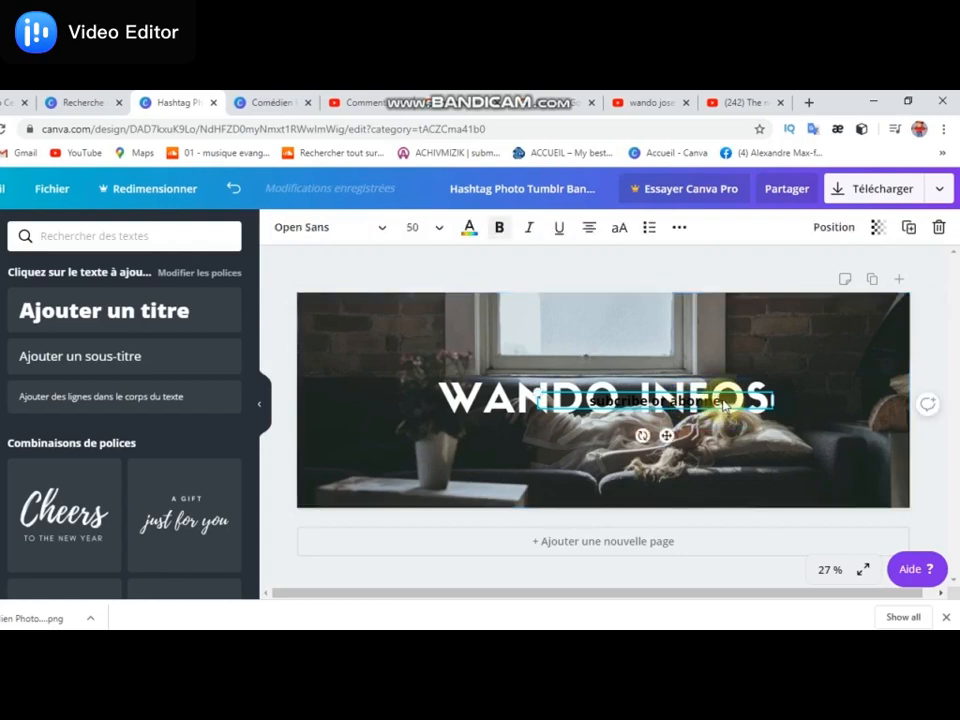
pyautogui.write('z')
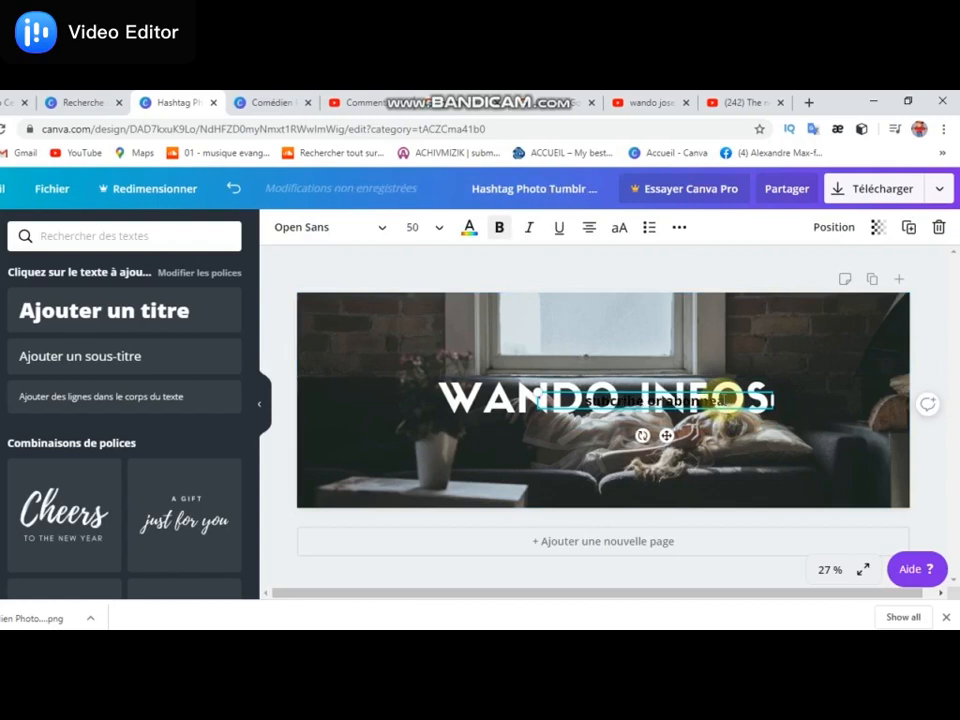
pyautogui.press('BackSpace')
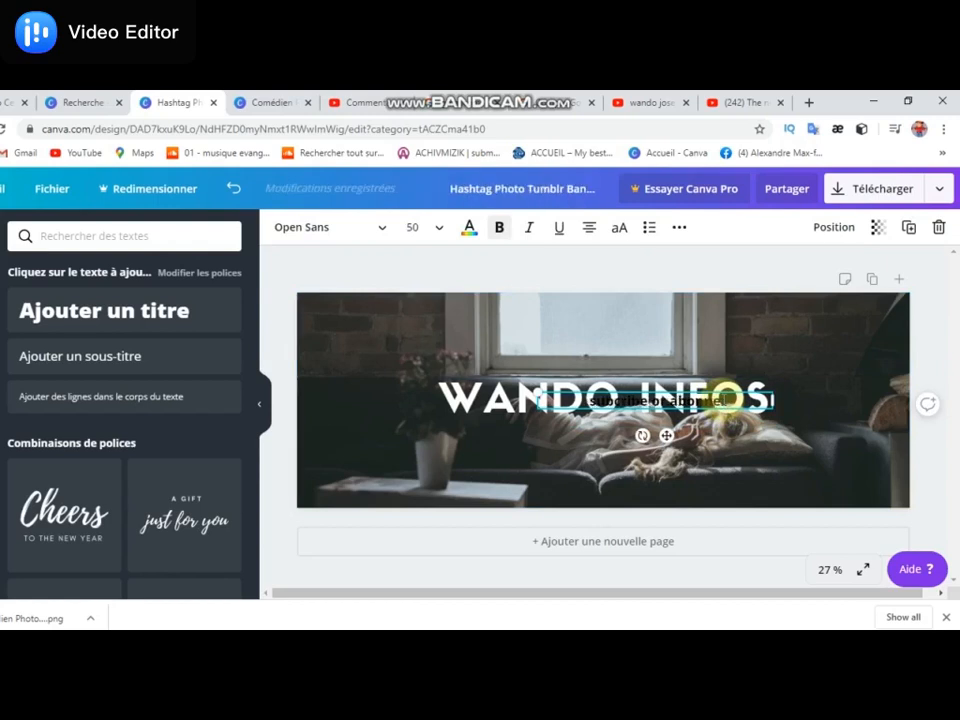
pyautogui.hotkey('ctrl', 'a')
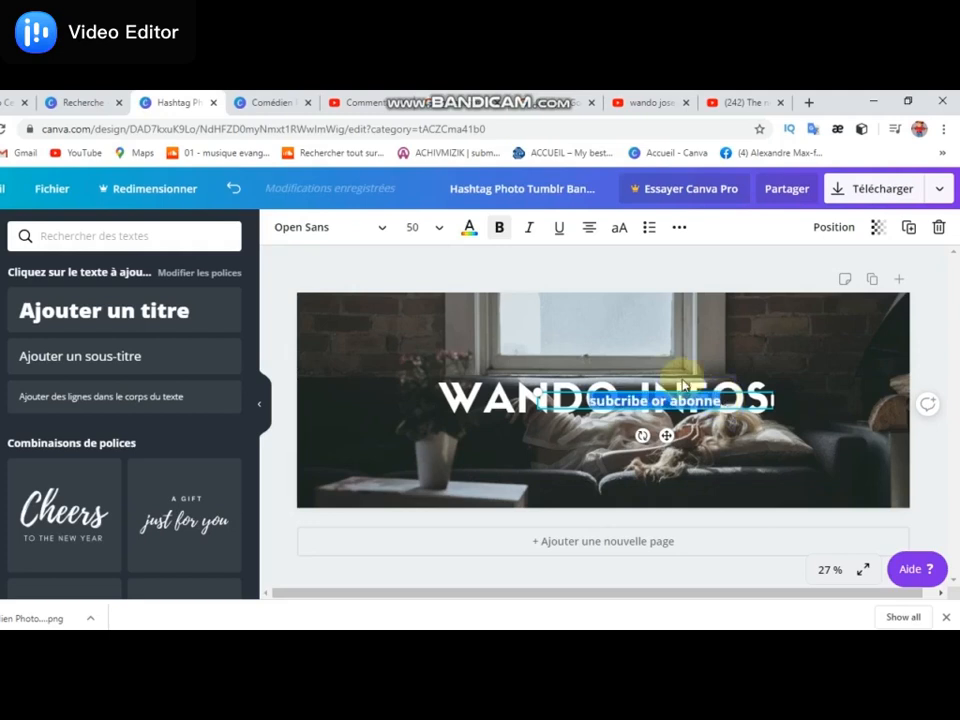
pyautogui.click(468, 228)
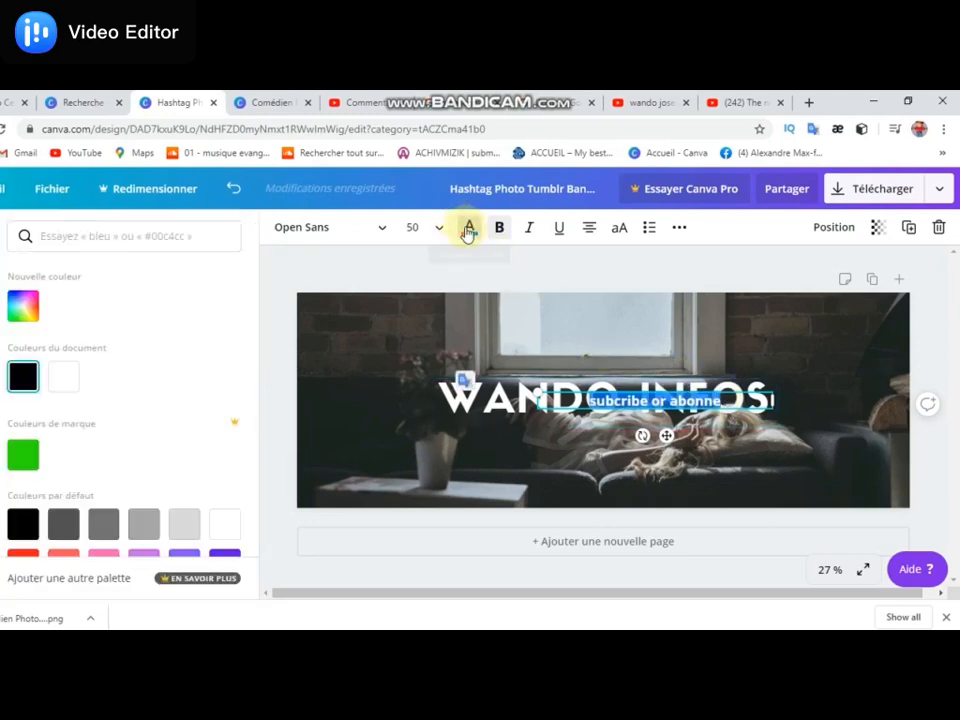
pyautogui.click(86, 462)
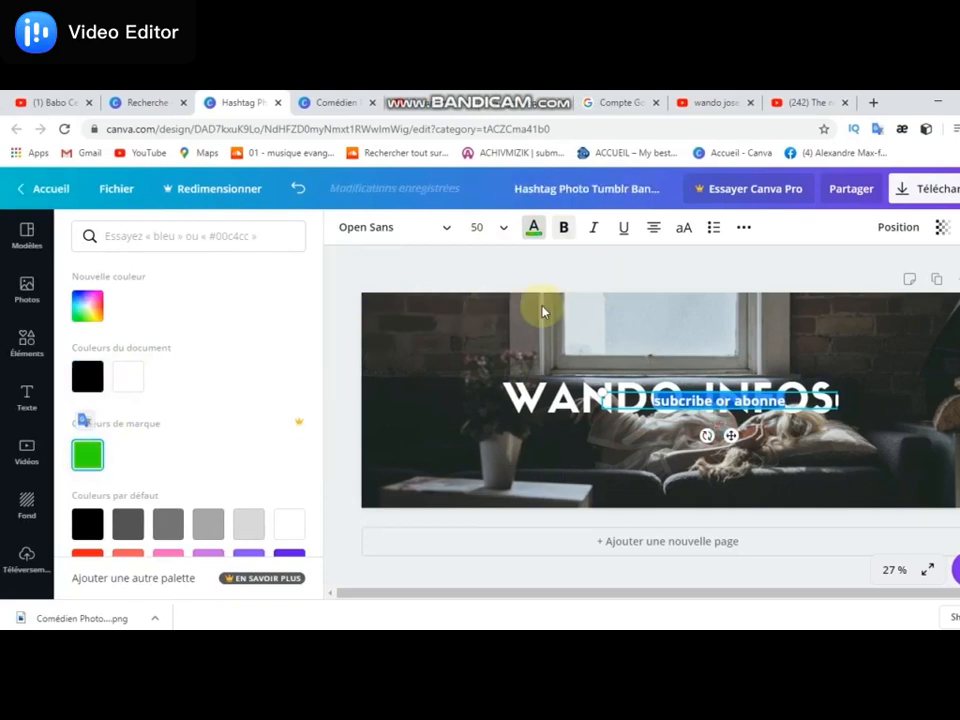
pyautogui.click(568, 315)
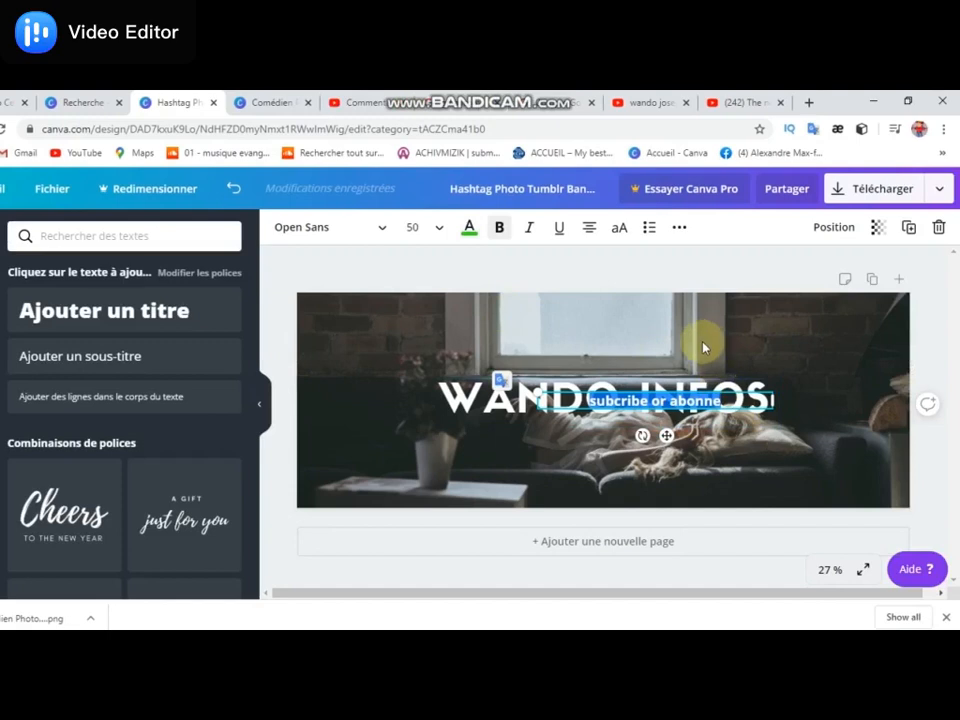
pyautogui.click(583, 305)
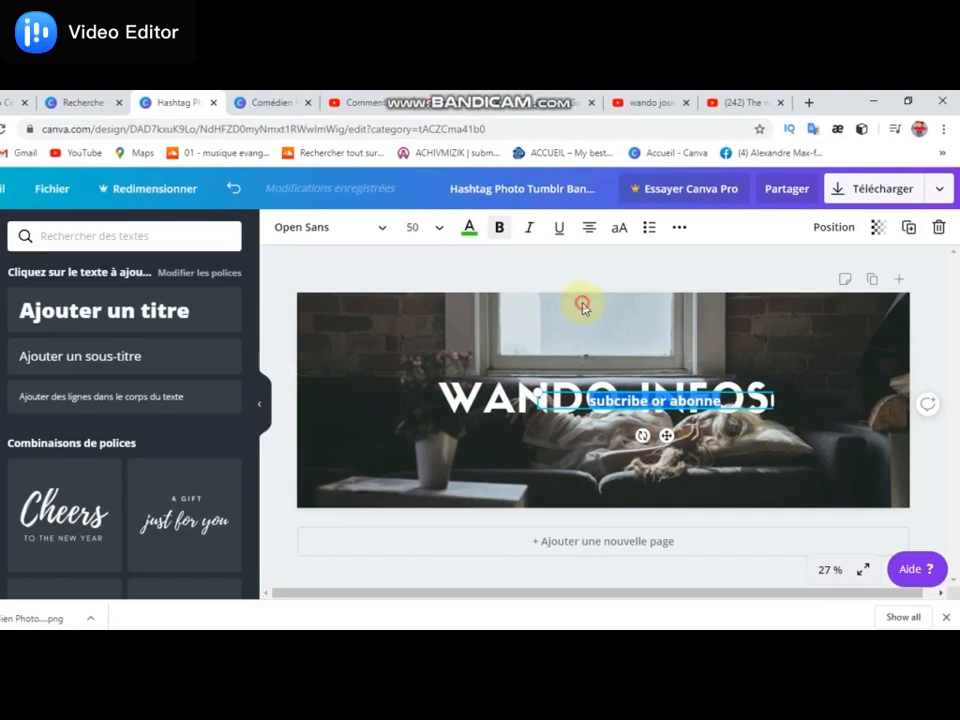
# - Enlarge the green subtitle to font size 85.4 and move it directly below the "WANDO INFOS" headline
pyautogui.click(645, 406)
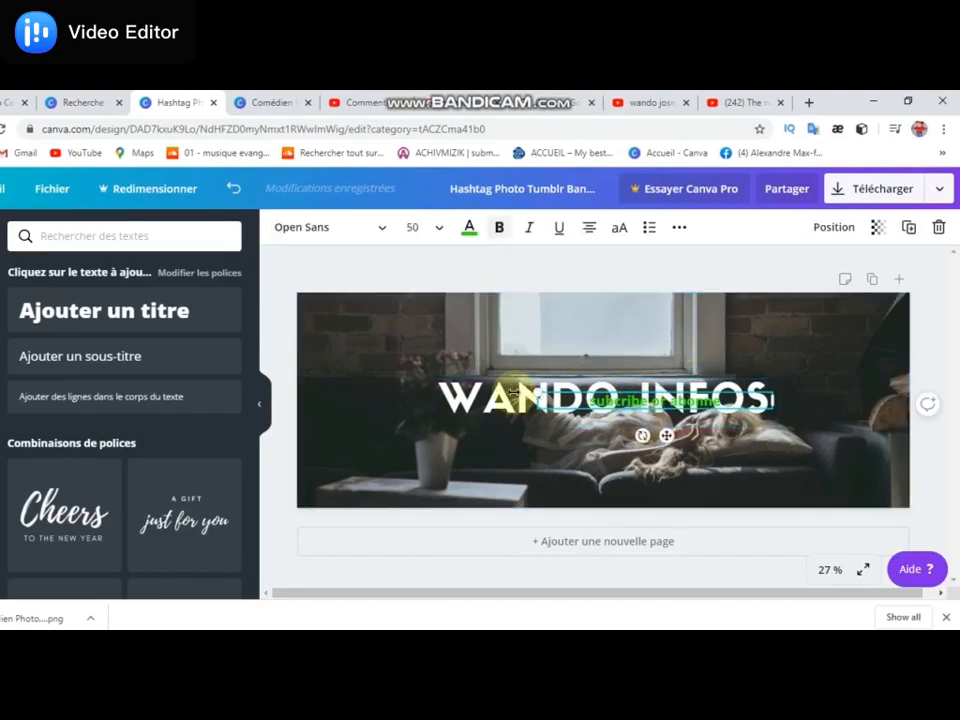
pyautogui.moveTo(536, 385); pyautogui.dragTo(398, 364)
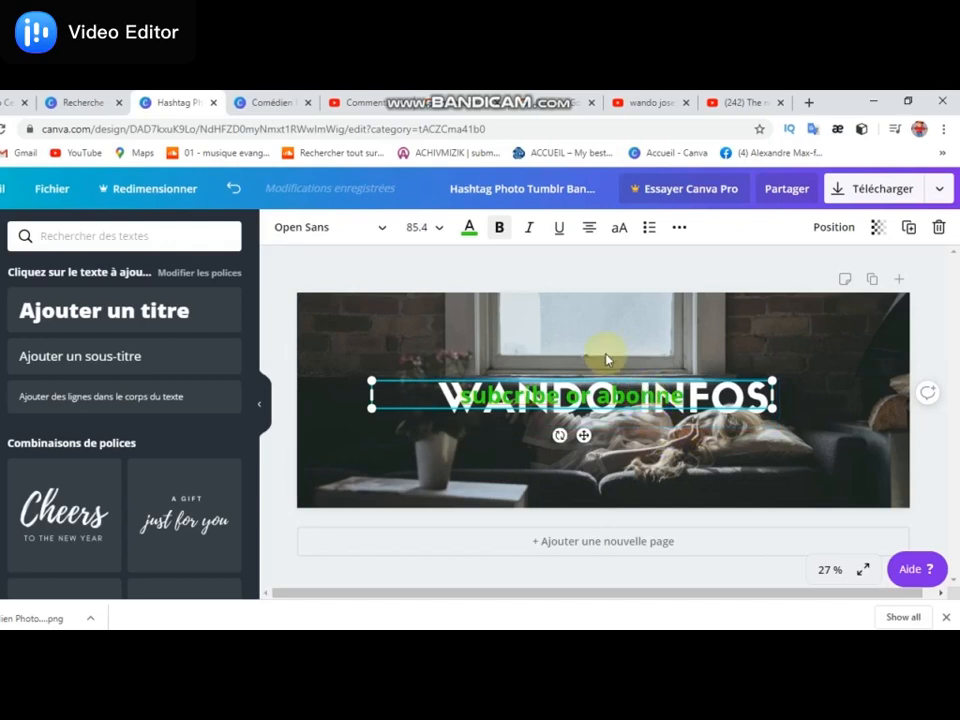
pyautogui.click(493, 358)
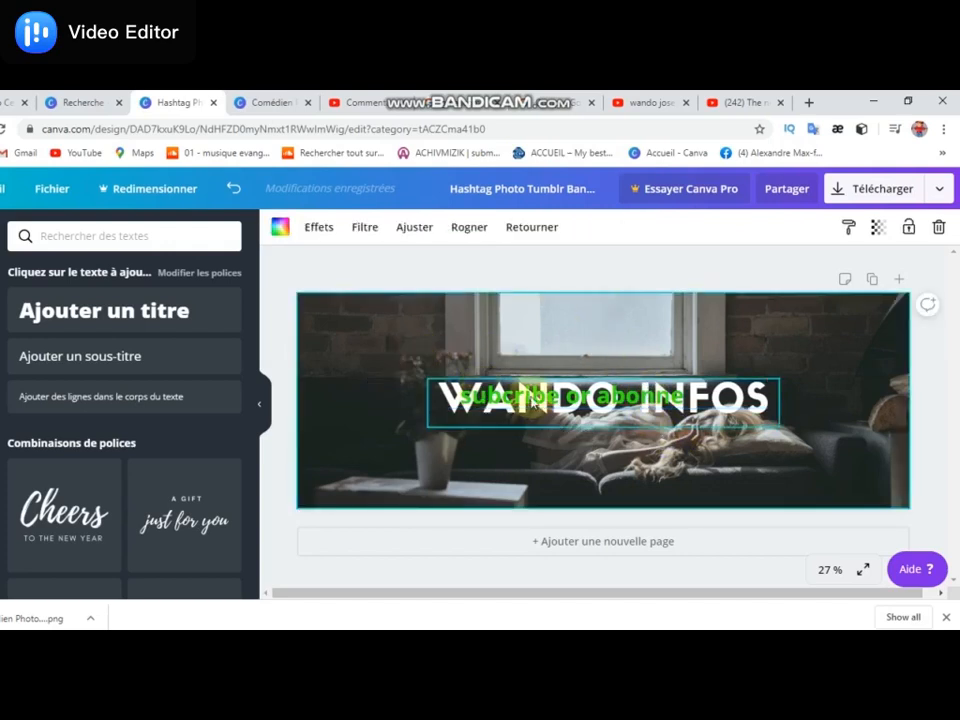
pyautogui.click(440, 398)
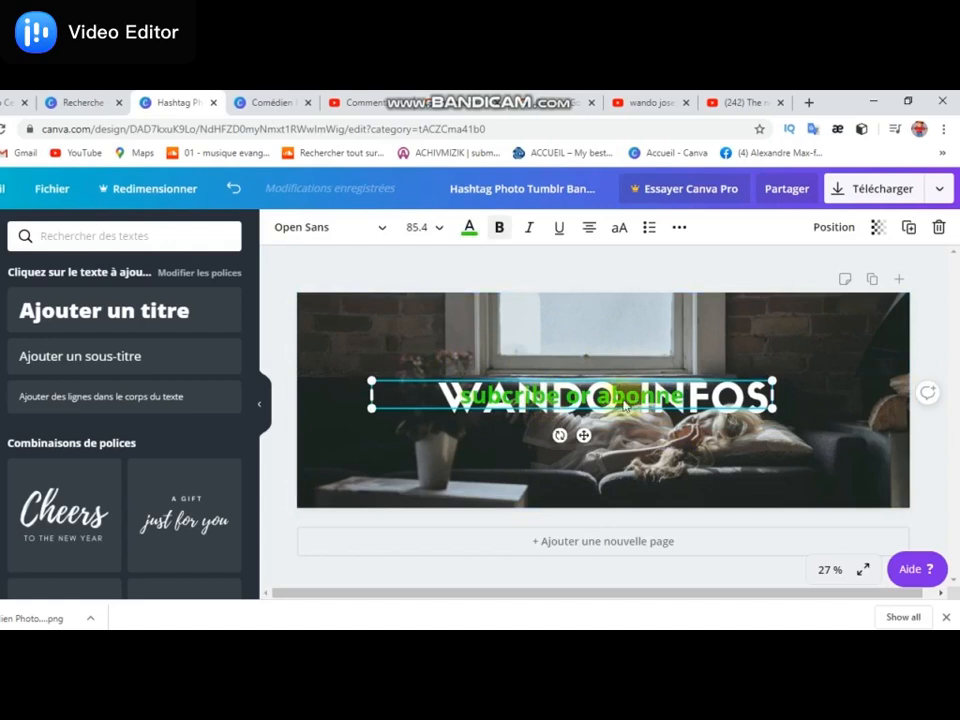
pyautogui.moveTo(608, 400); pyautogui.dragTo(650, 443)
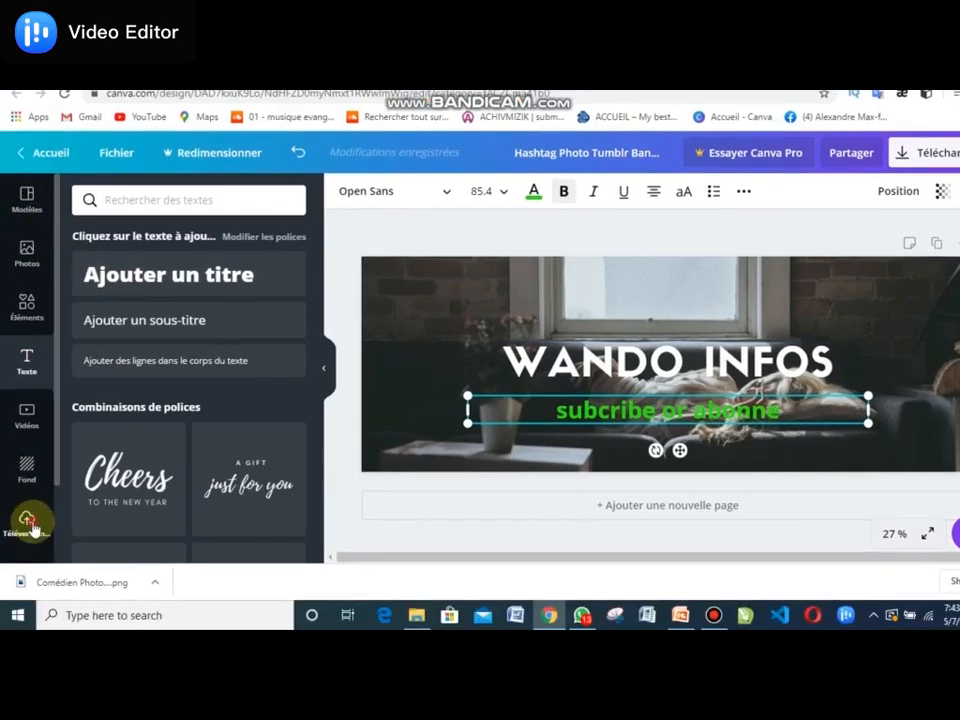
pyautogui.click(28, 521)
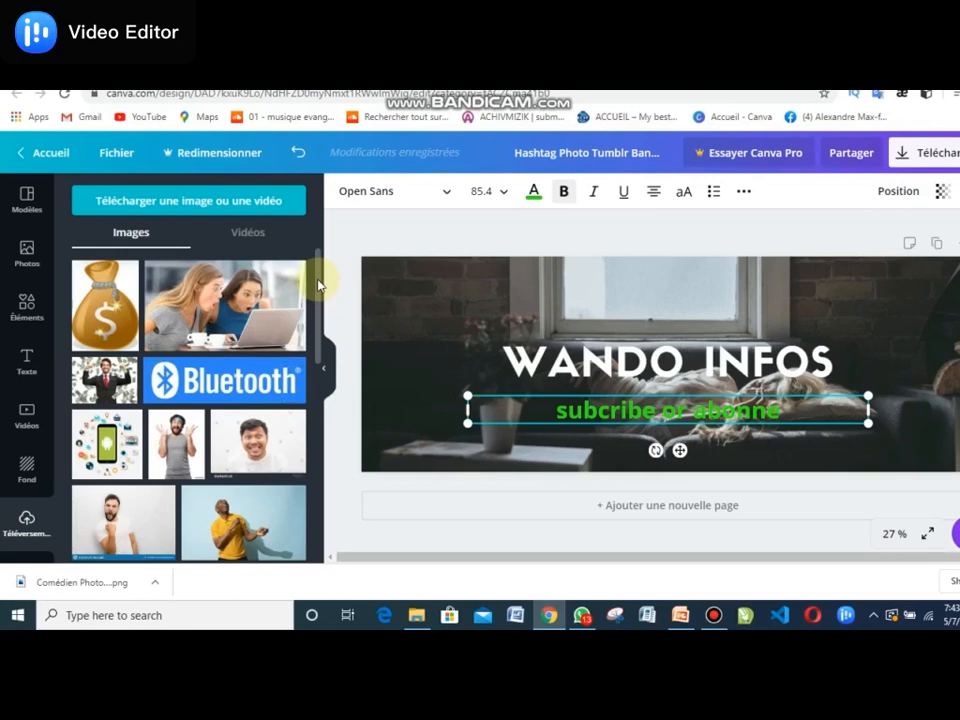
pyautogui.moveTo(318, 285); pyautogui.dragTo(326, 558)
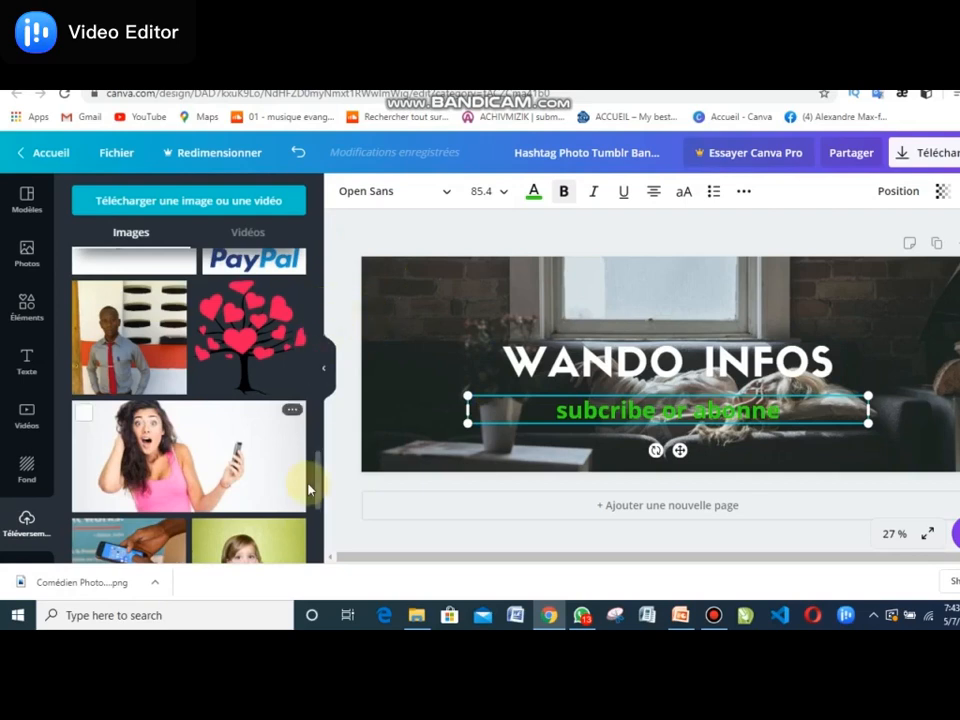
pyautogui.moveTo(319, 493); pyautogui.dragTo(322, 346)
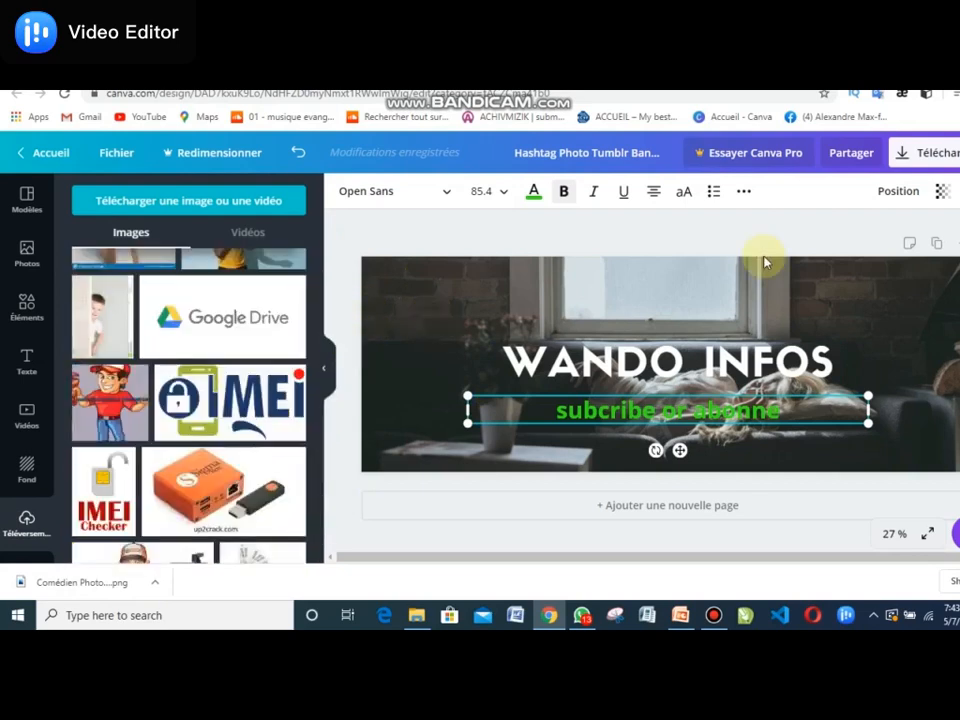
# - Download the finished banner as a PNG and switch to the YouTube channel page
pyautogui.click(837, 195)
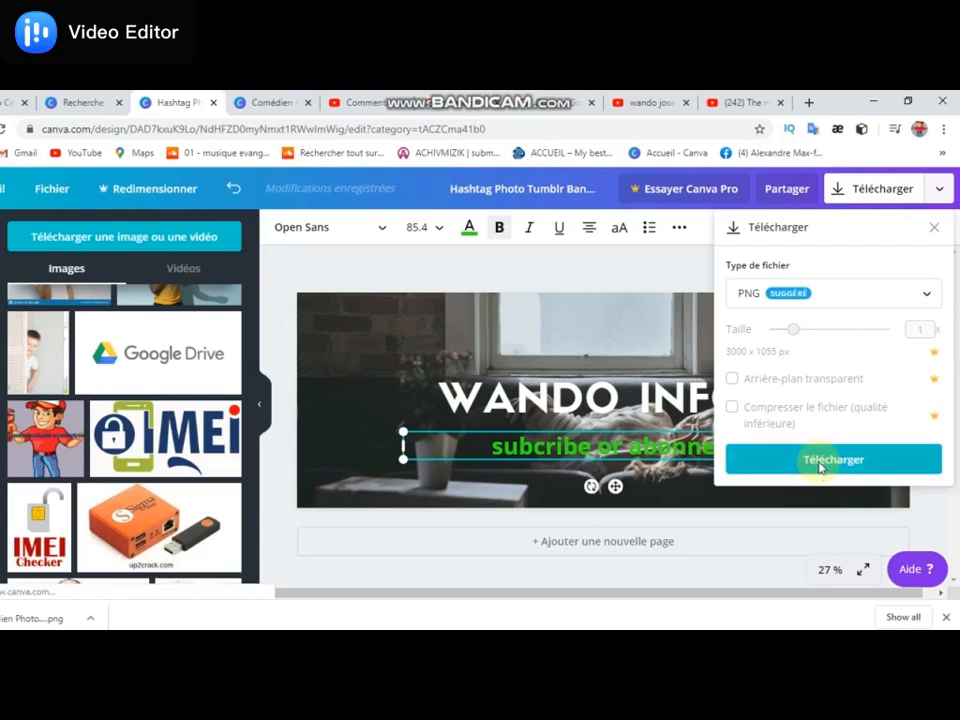
pyautogui.click(820, 462)
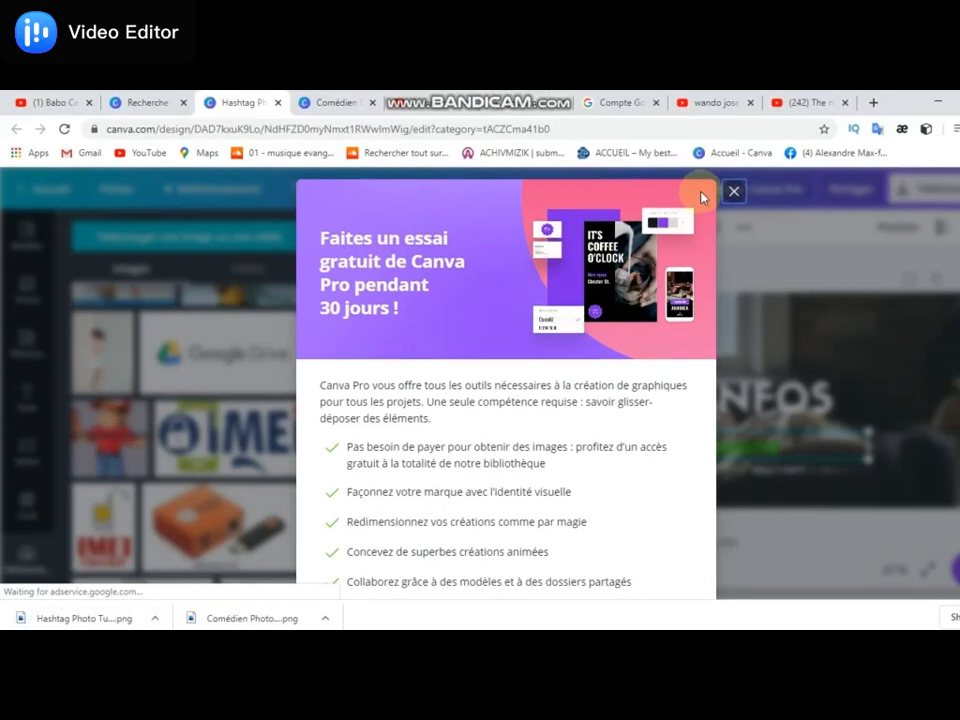
pyautogui.click(706, 103)
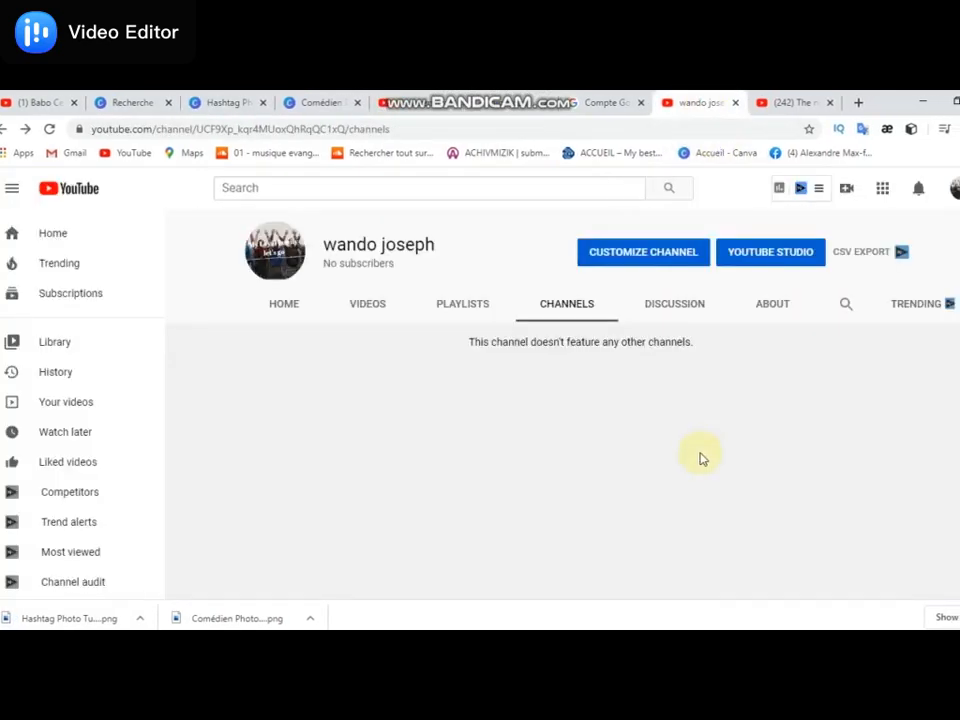